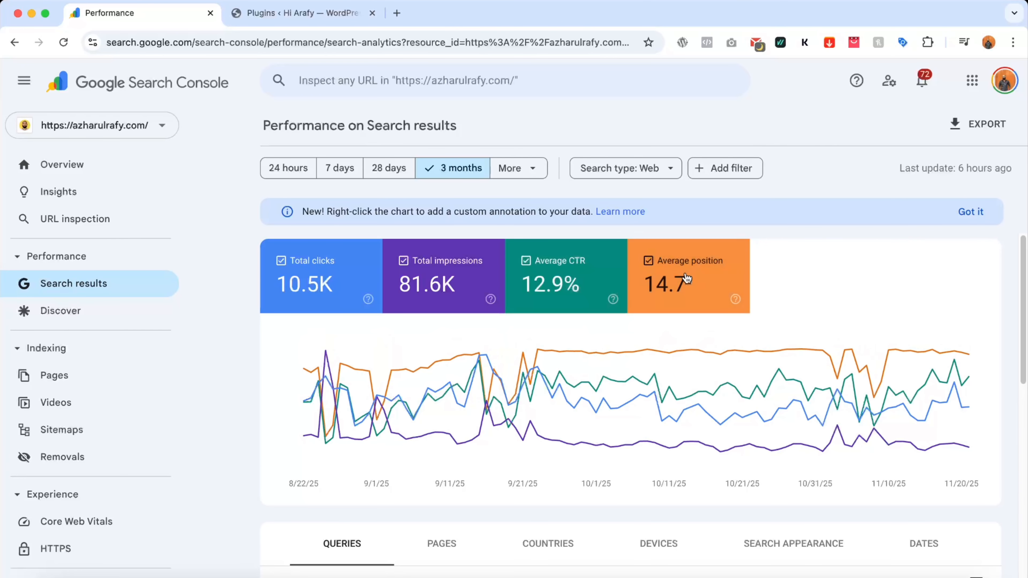
# - Examine the existing property's search performance, video indexing and HTTPS reports in Search Console
pyautogui.scroll(-4, 561, 426)
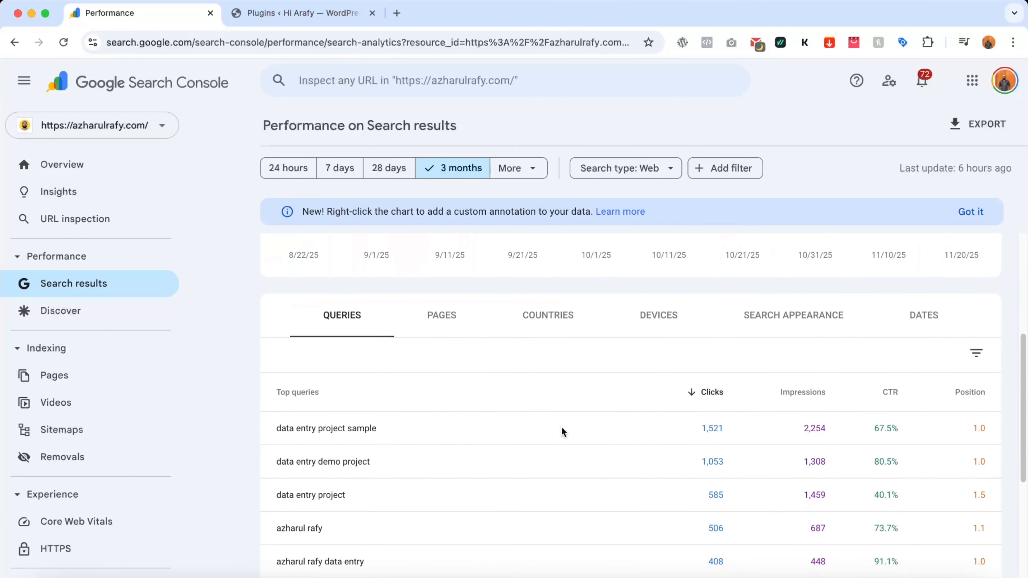
pyautogui.scroll(5, 561, 425)
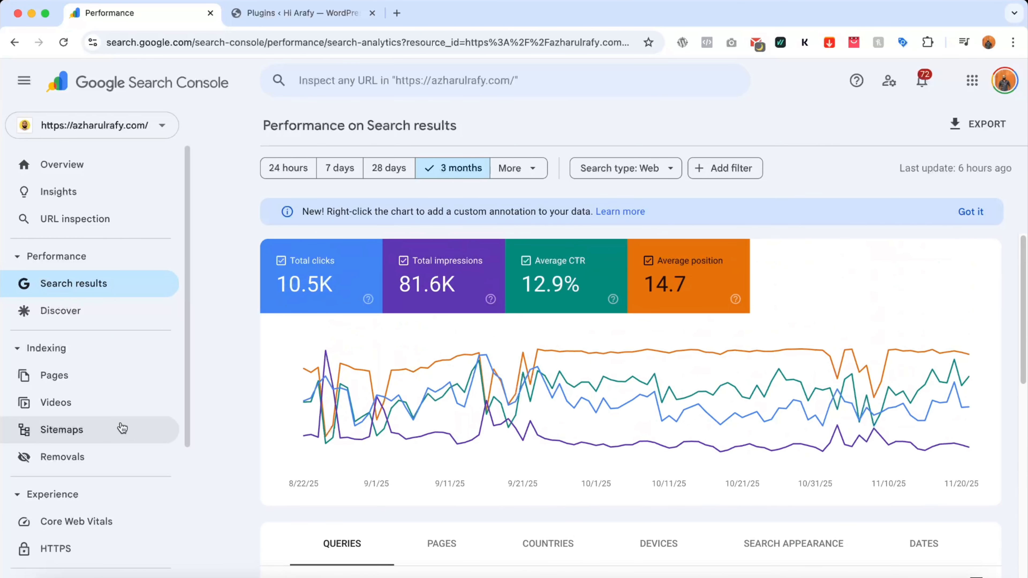
pyautogui.click(111, 413)
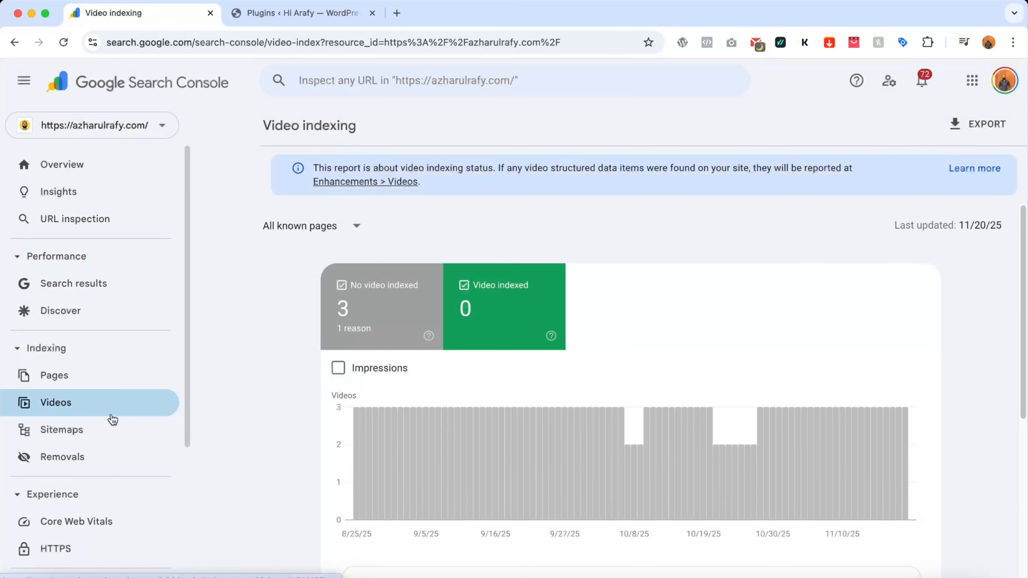
pyautogui.scroll(-2, 94, 453)
pyautogui.scroll(-2, 94, 452)
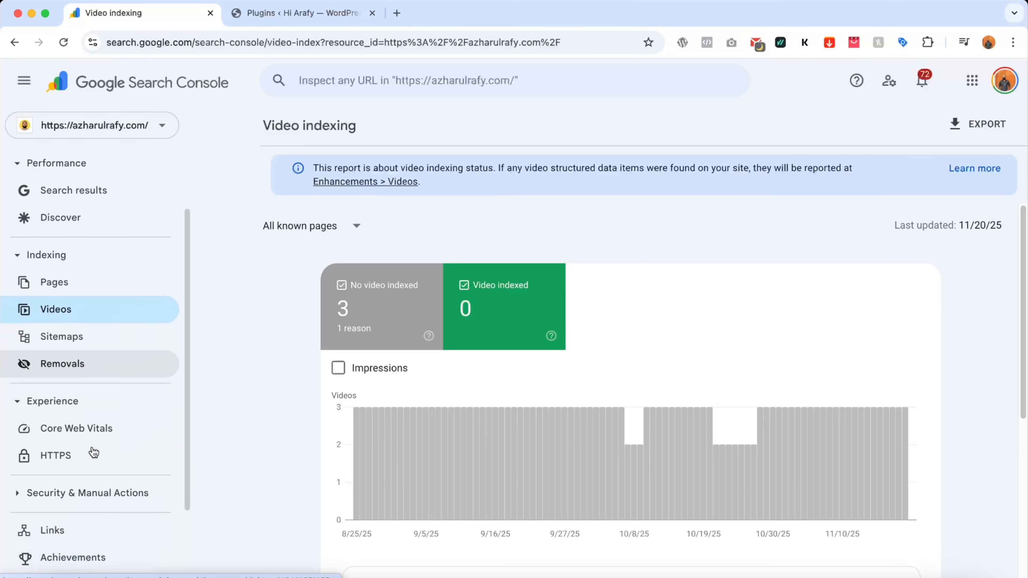
pyautogui.click(94, 452)
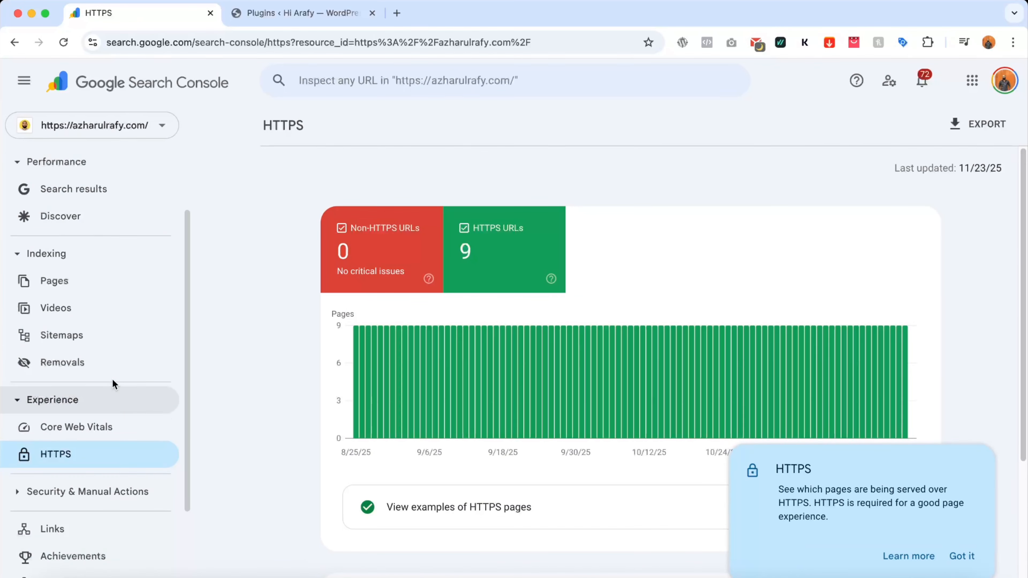
pyautogui.scroll(4, 113, 380)
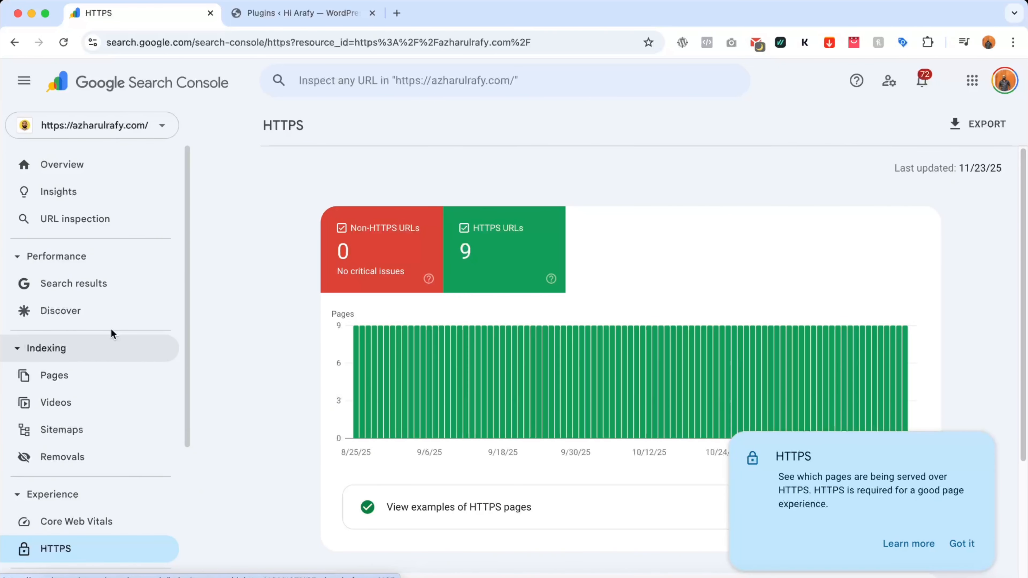
pyautogui.scroll(-1, 92, 437)
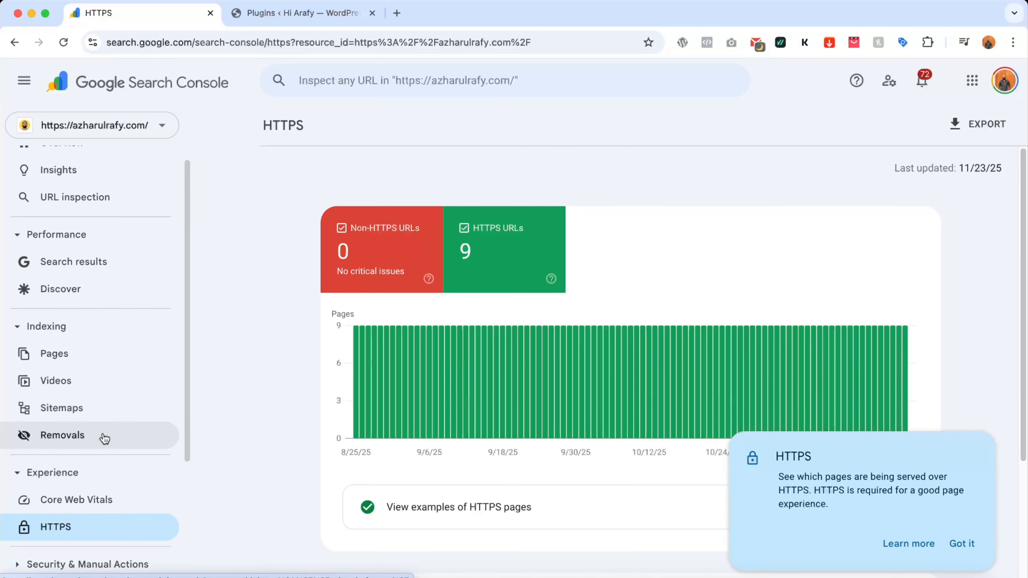
pyautogui.scroll(-5, 98, 438)
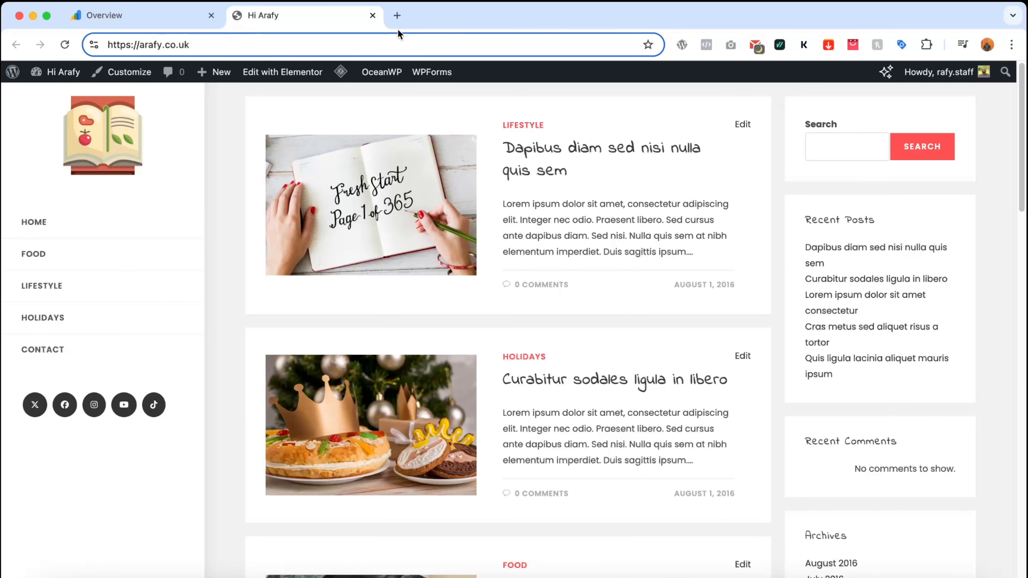
# - Search Google for "google search console" in a new browser tab, open the official result and start Search Console
pyautogui.click(397, 15)
pyautogui.write('google s')
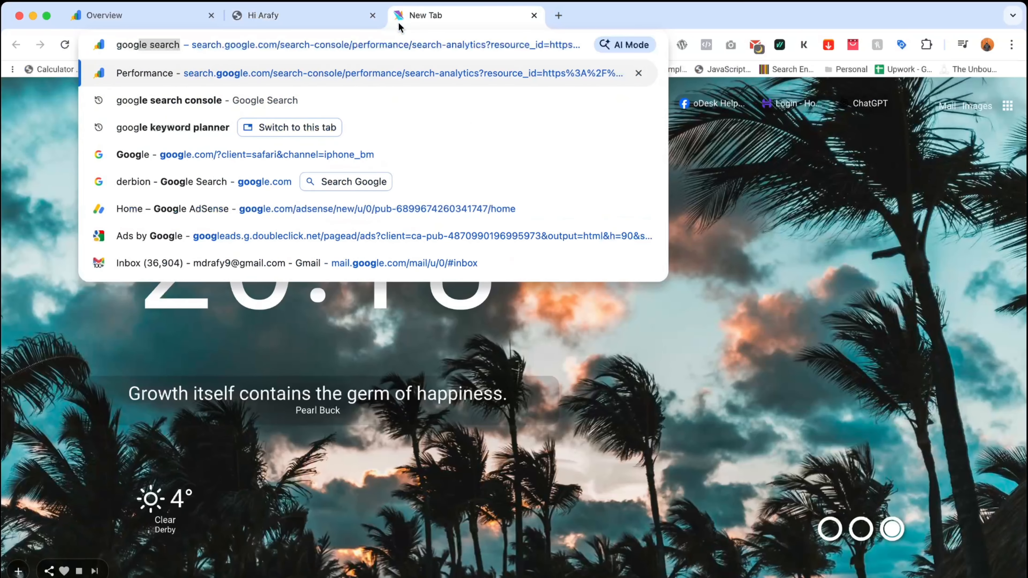
pyautogui.write('earch con')
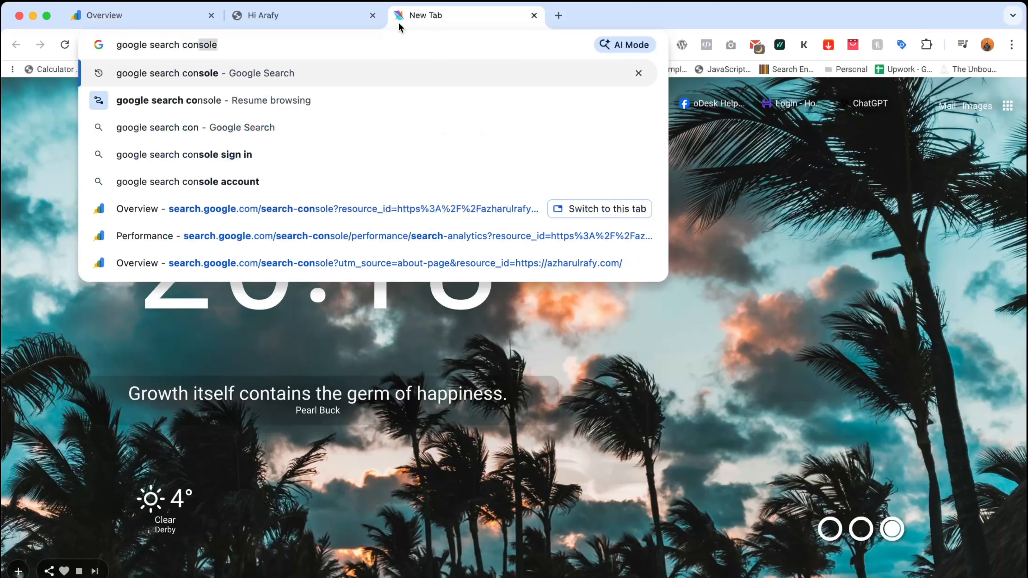
pyautogui.press('Return')
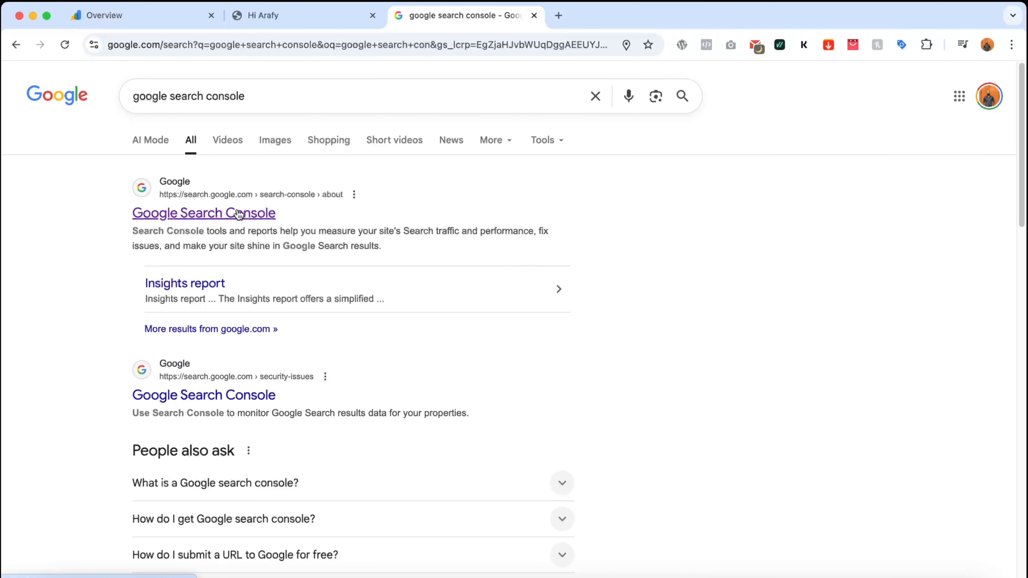
pyautogui.click(248, 221)
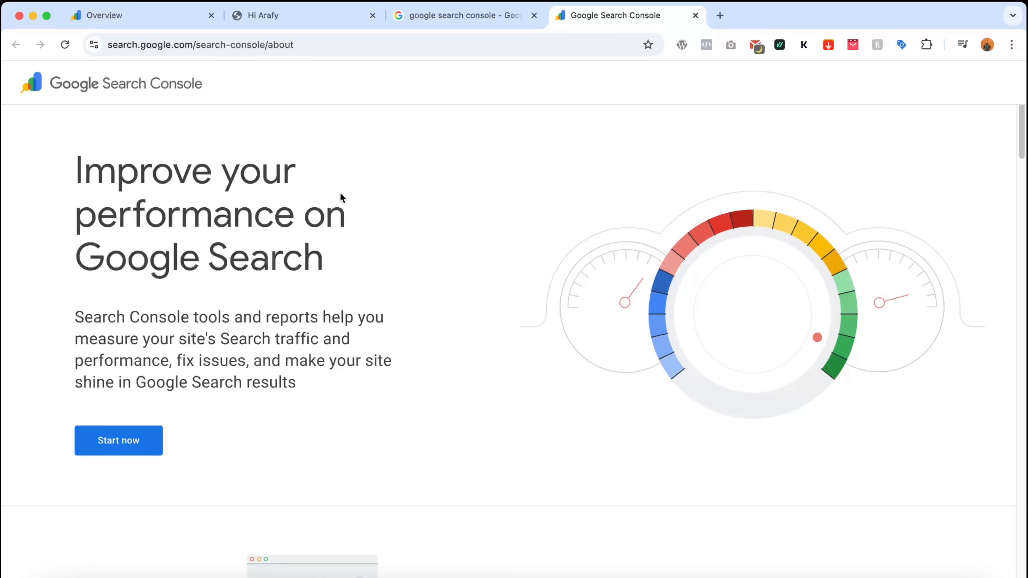
pyautogui.click(150, 453)
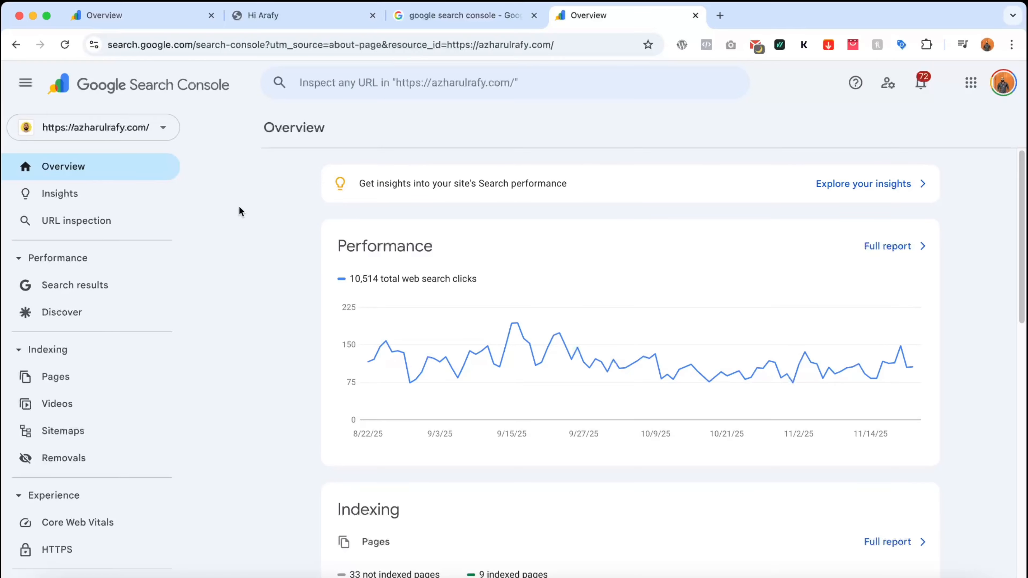
# - Start adding a new property in Search Console and choose the URL prefix property type
pyautogui.click(167, 128)
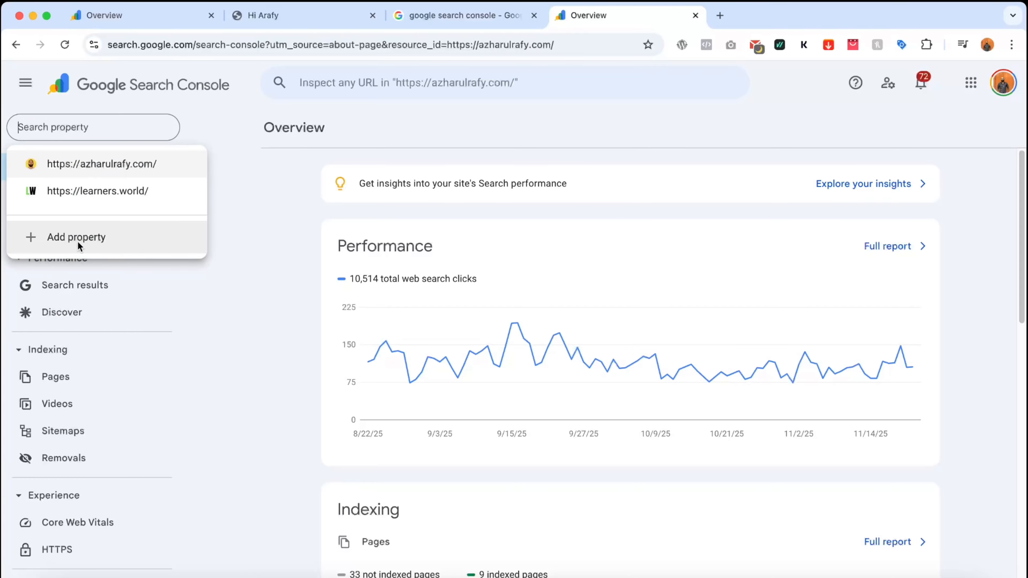
pyautogui.click(86, 237)
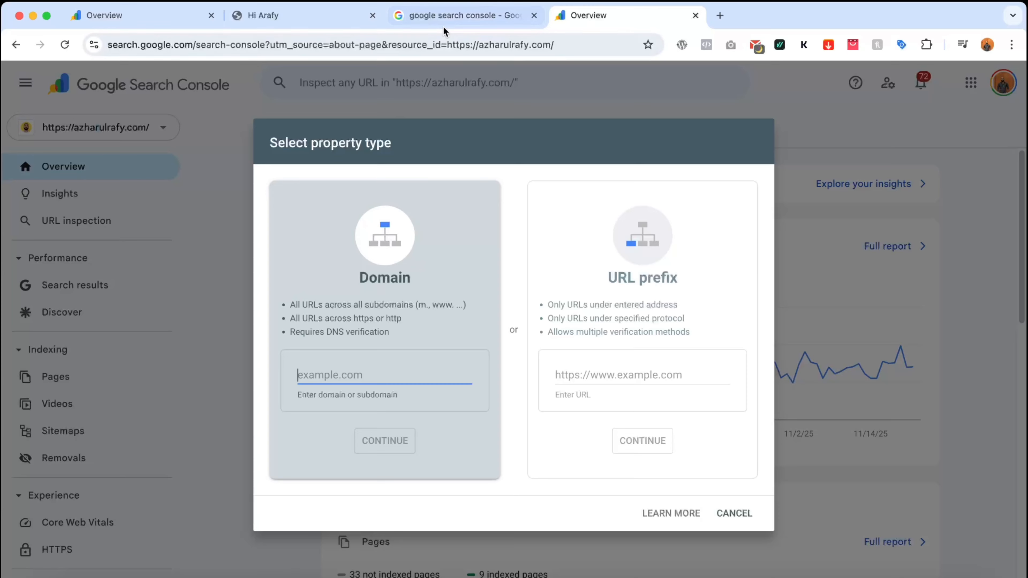
pyautogui.click(445, 17)
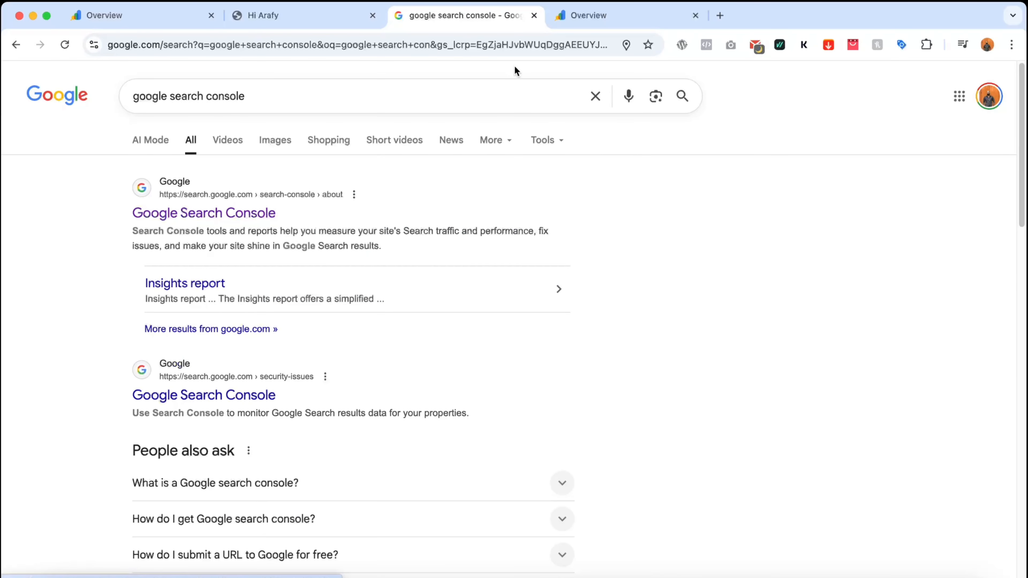
pyautogui.click(585, 21)
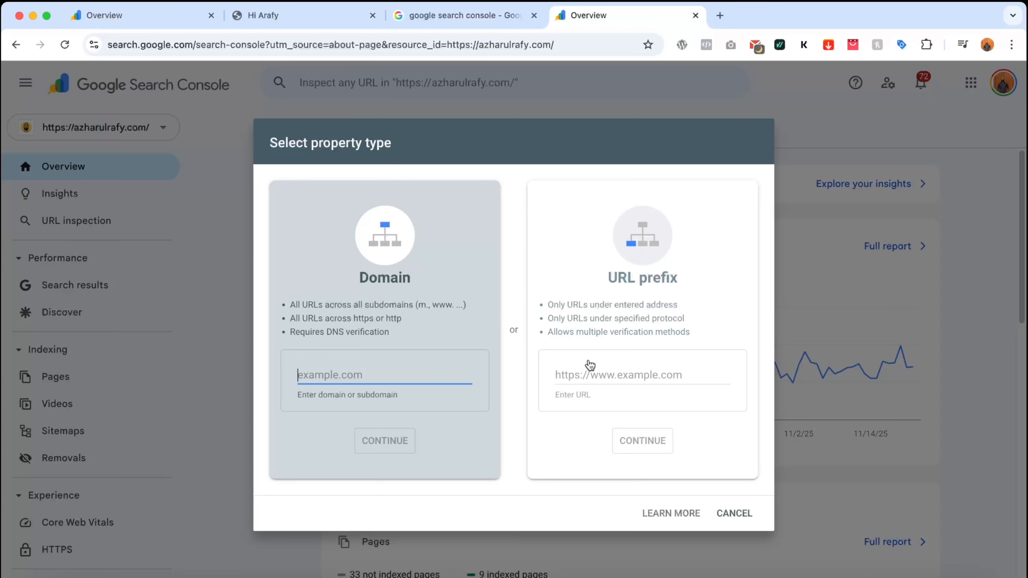
pyautogui.click(605, 373)
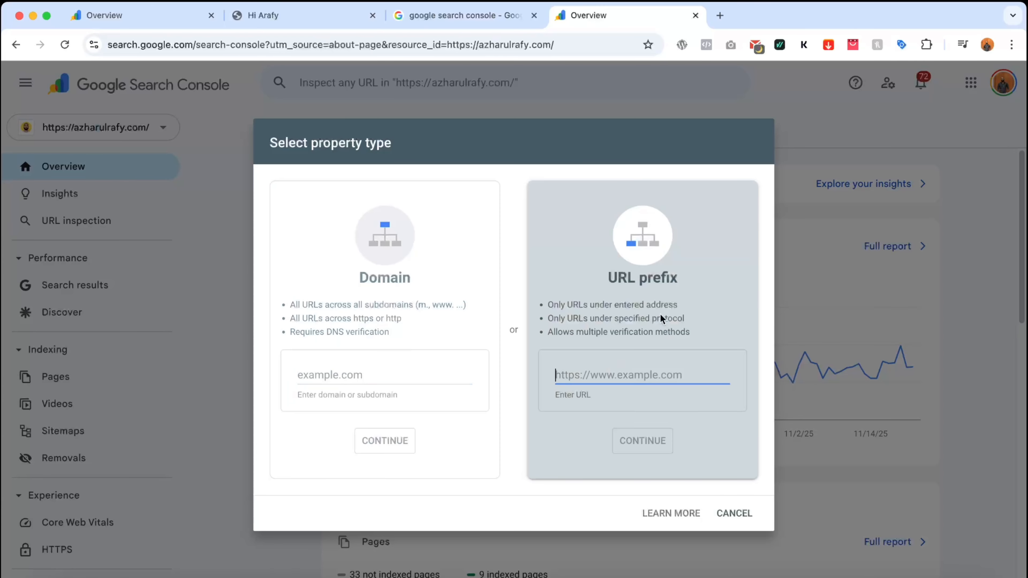
pyautogui.click(311, 15)
pyautogui.click(268, 48)
pyautogui.press('super+c')
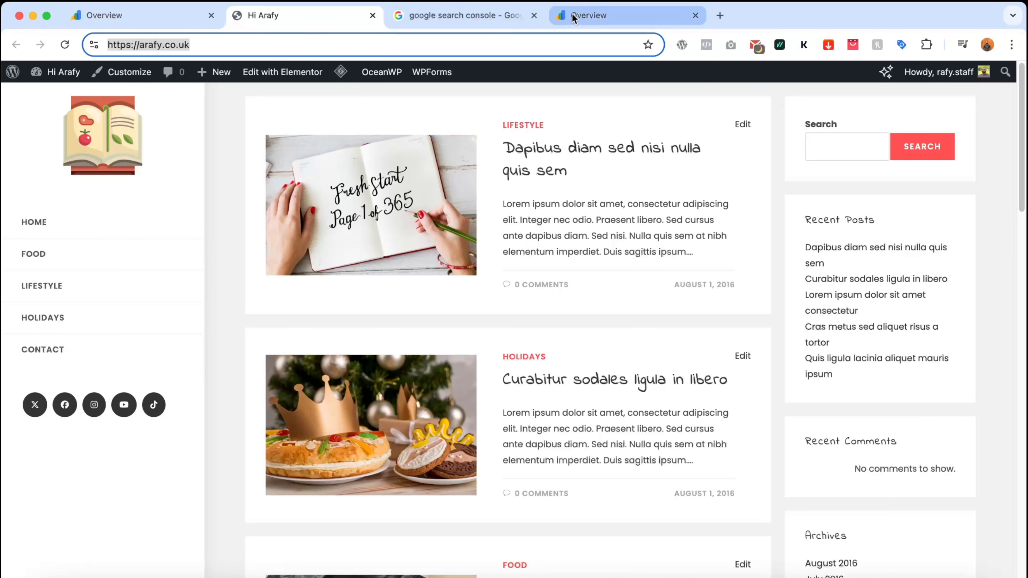
pyautogui.click(589, 15)
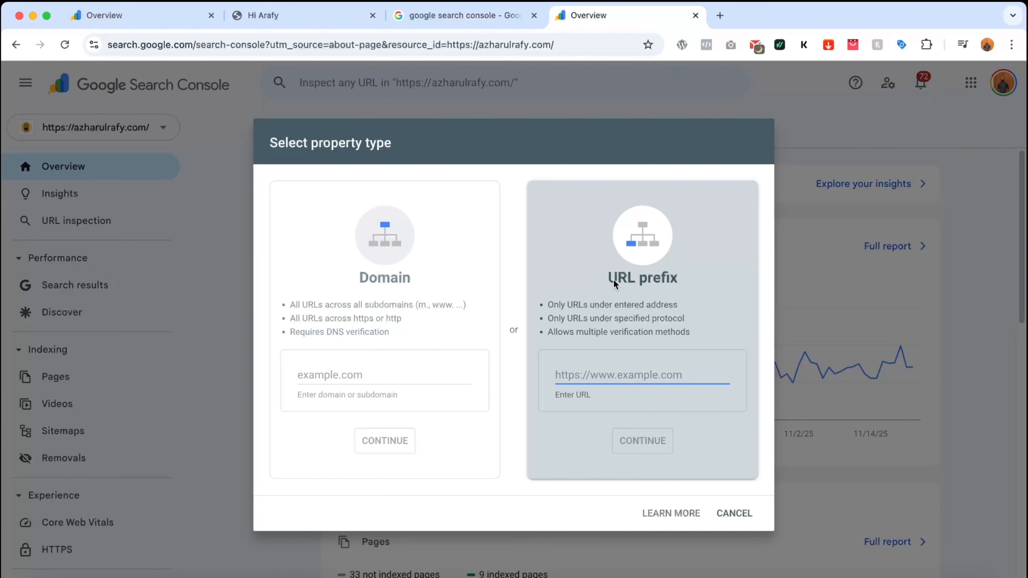
pyautogui.moveTo(613, 282); pyautogui.dragTo(673, 282)
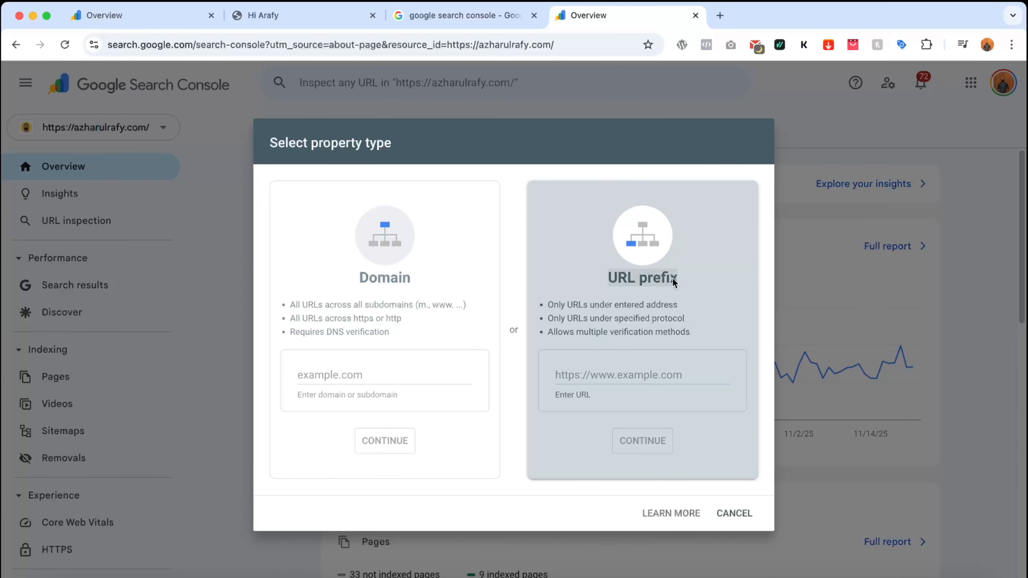
pyautogui.click(653, 368)
pyautogui.rightClick(613, 376)
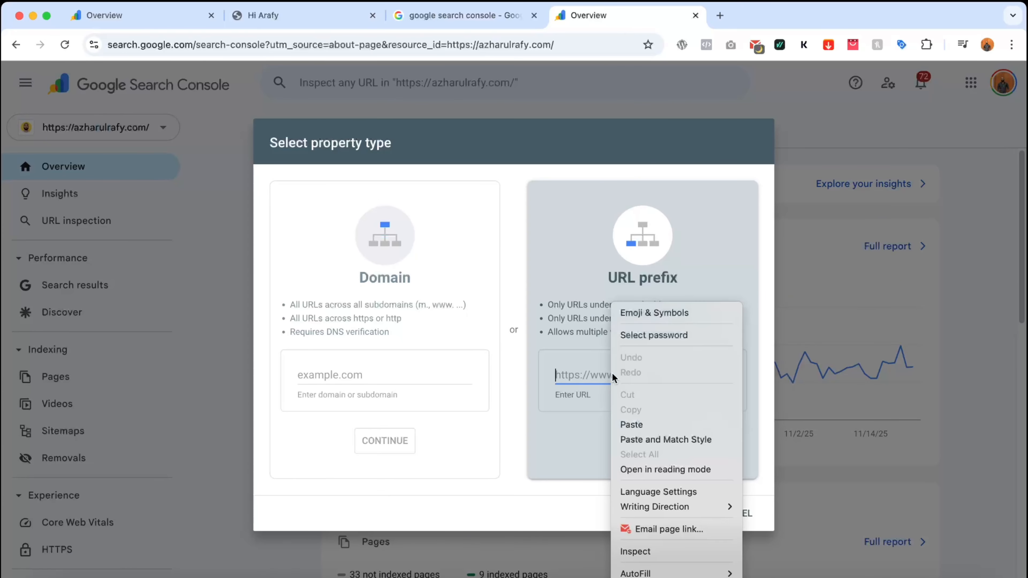
pyautogui.click(631, 424)
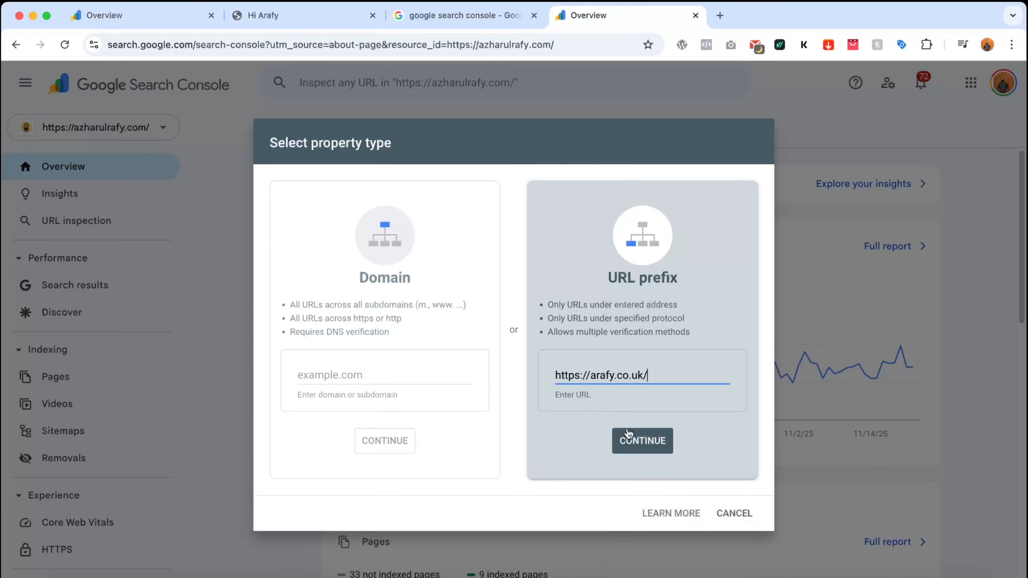
pyautogui.click(647, 450)
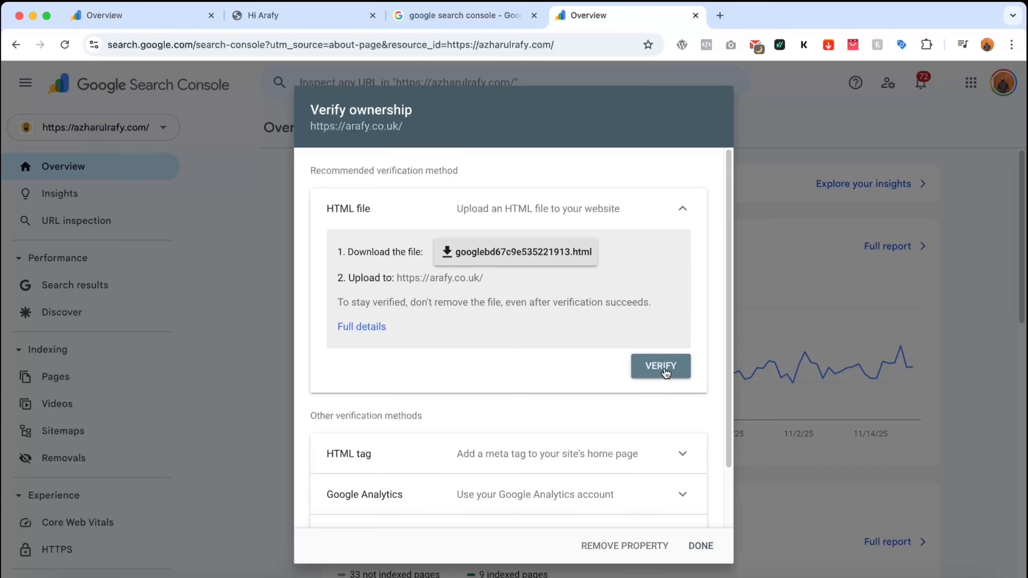
# - Expand the HTML tag verification method and copy its google-site-verification meta tag
pyautogui.scroll(-3, 664, 372)
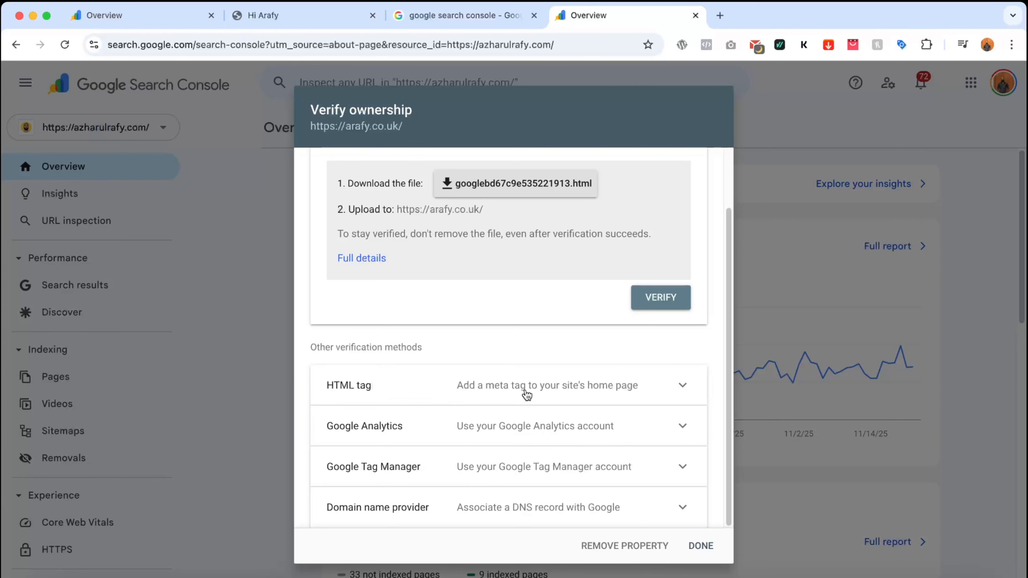
pyautogui.click(551, 391)
pyautogui.scroll(-3, 518, 461)
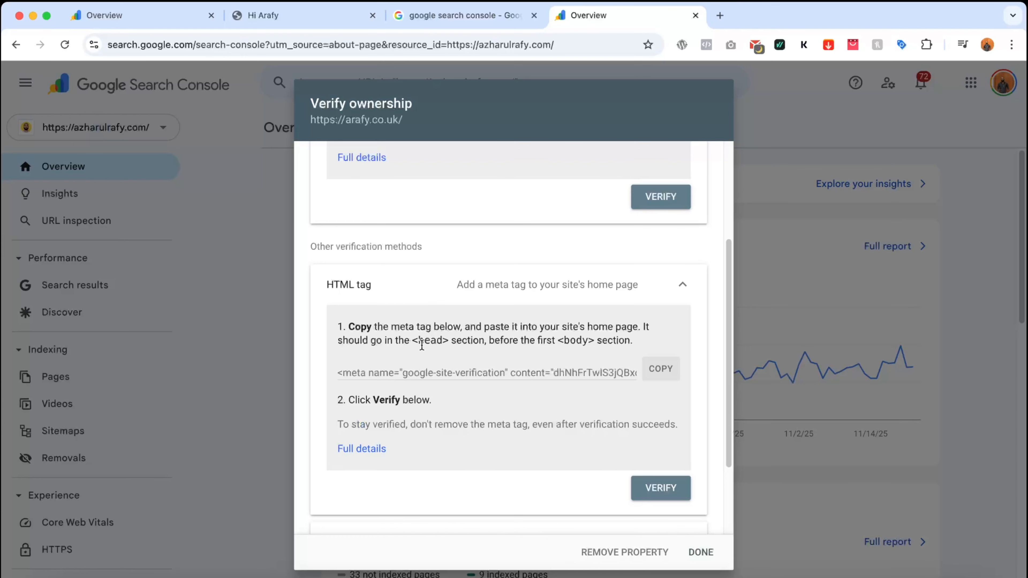
pyautogui.moveTo(420, 342); pyautogui.dragTo(485, 342)
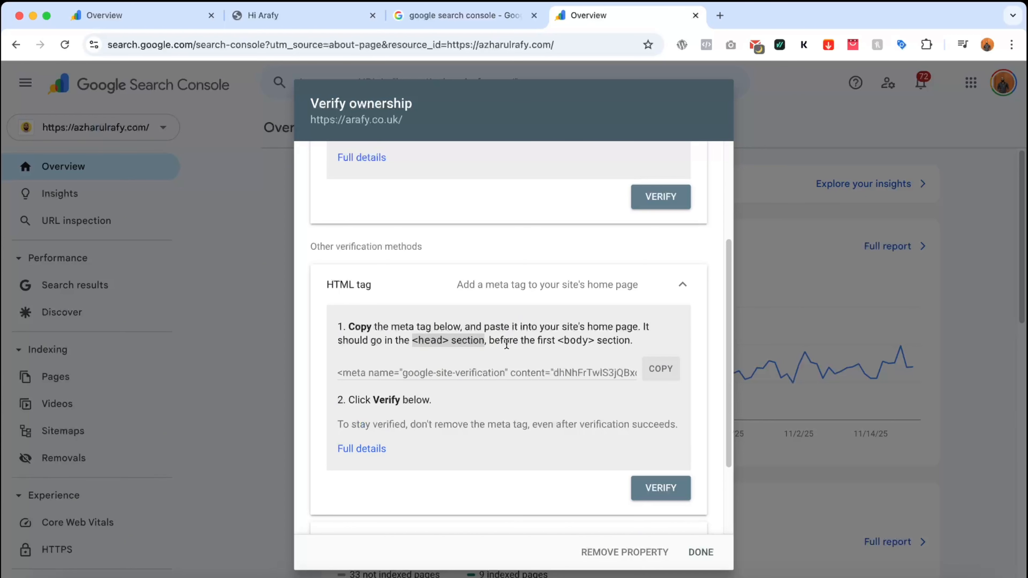
pyautogui.moveTo(506, 343); pyautogui.dragTo(608, 341)
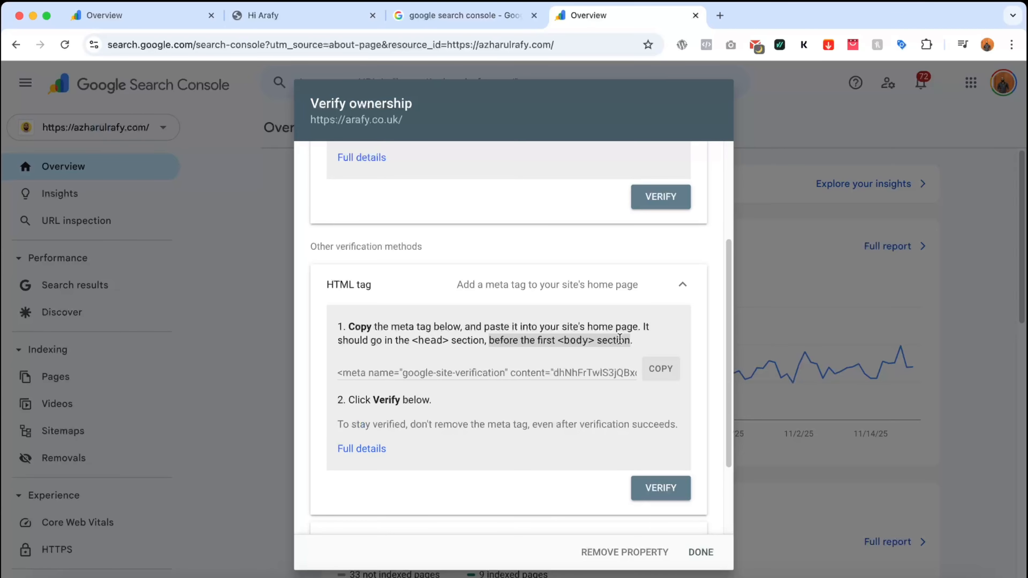
pyautogui.click(669, 370)
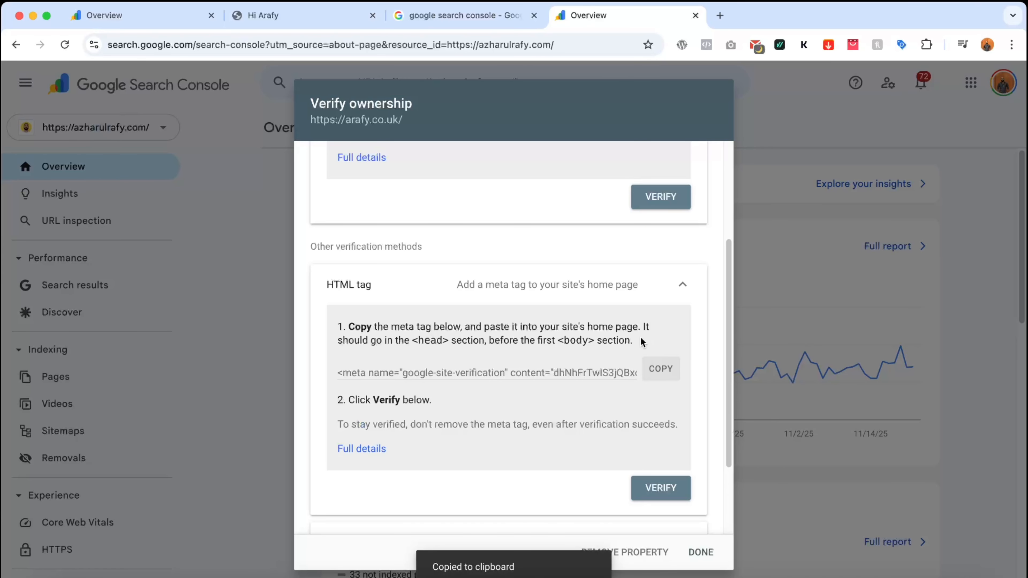
# - Switch to the WordPress site and open its Add Plugins page from the installed plugins
pyautogui.click(304, 17)
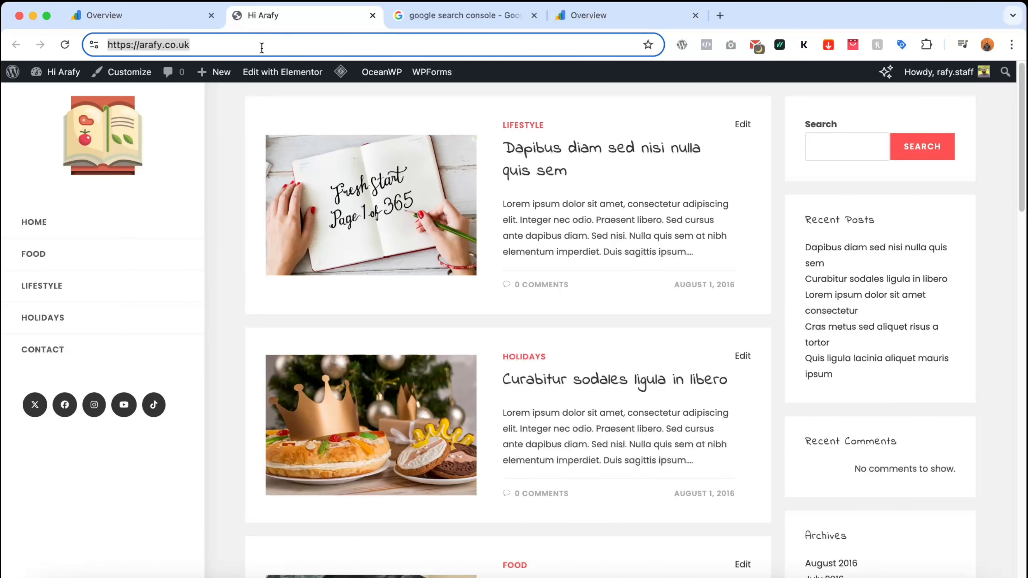
pyautogui.moveTo(61, 72)
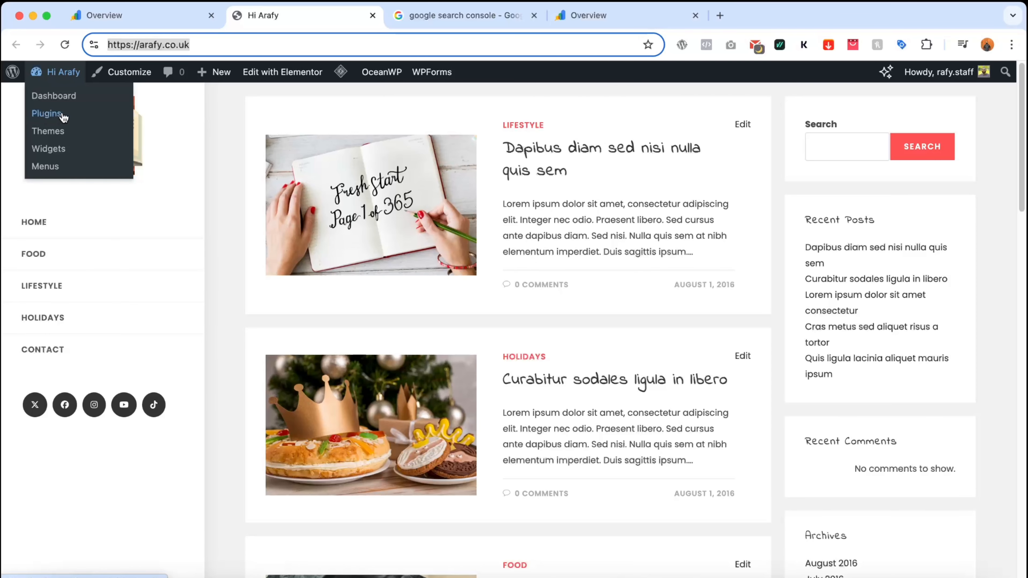
pyautogui.click(49, 118)
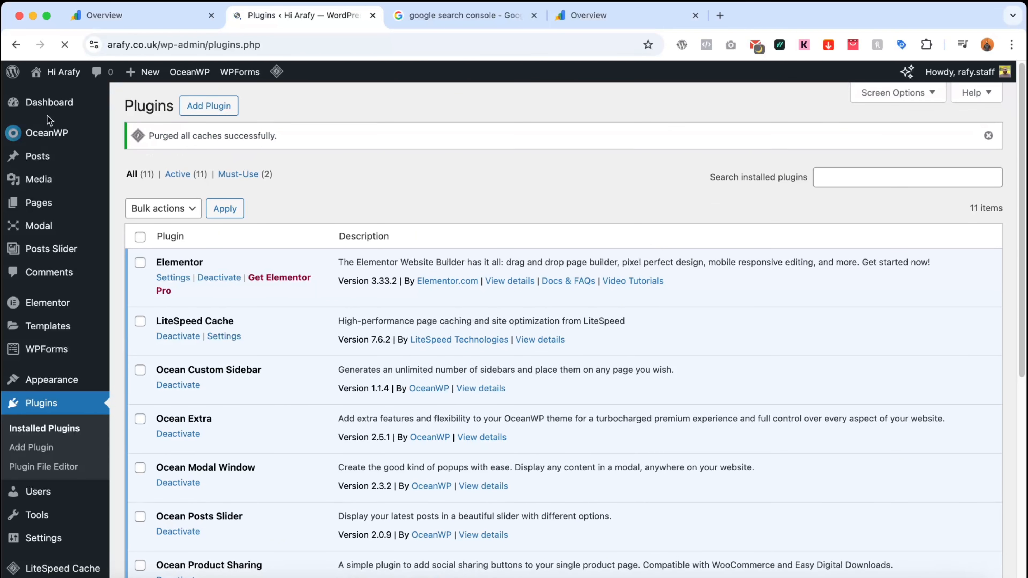
pyautogui.click(211, 108)
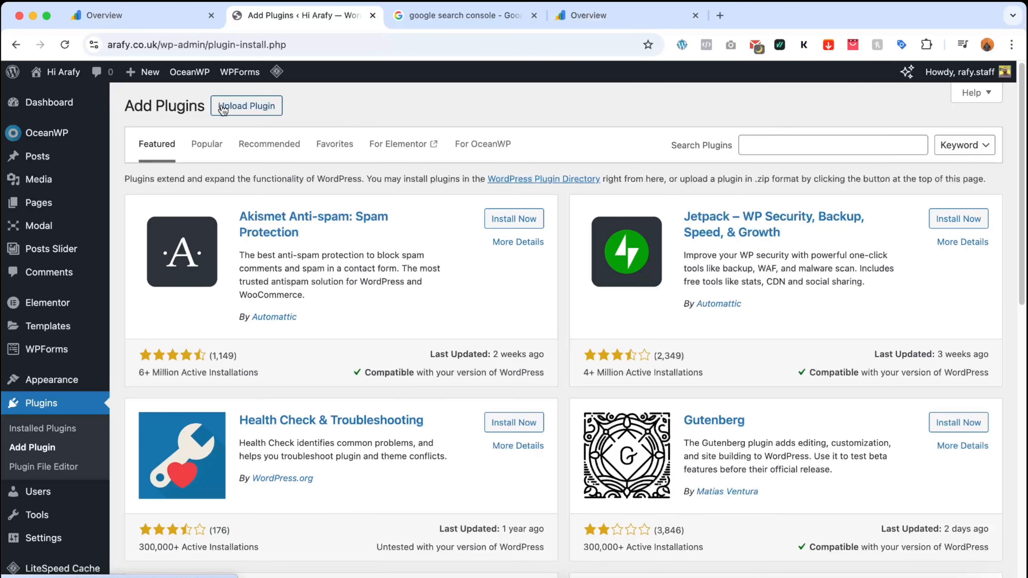
# - Search the plugin directory for "header and footer code"
pyautogui.click(780, 150)
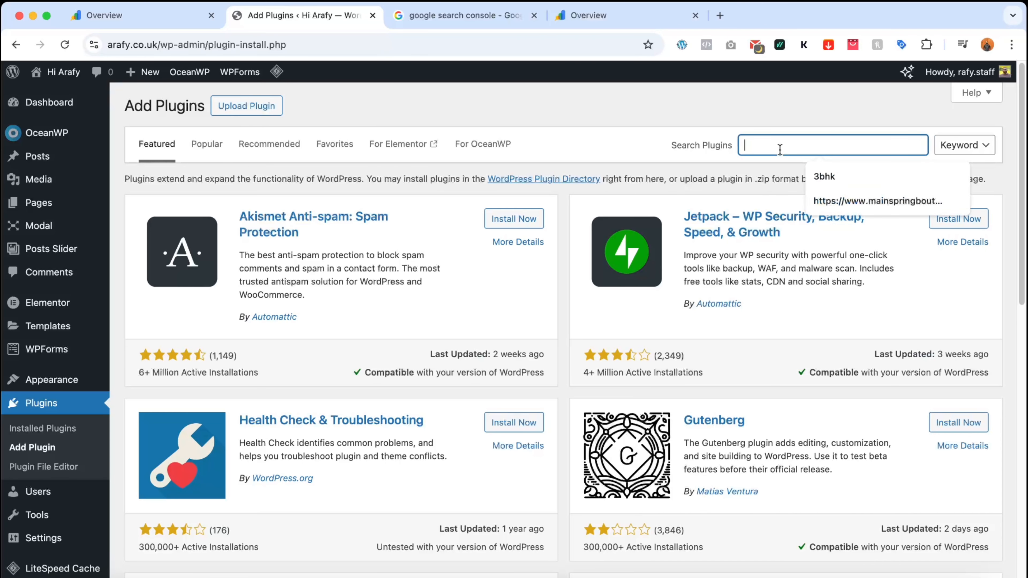
pyautogui.write('header ')
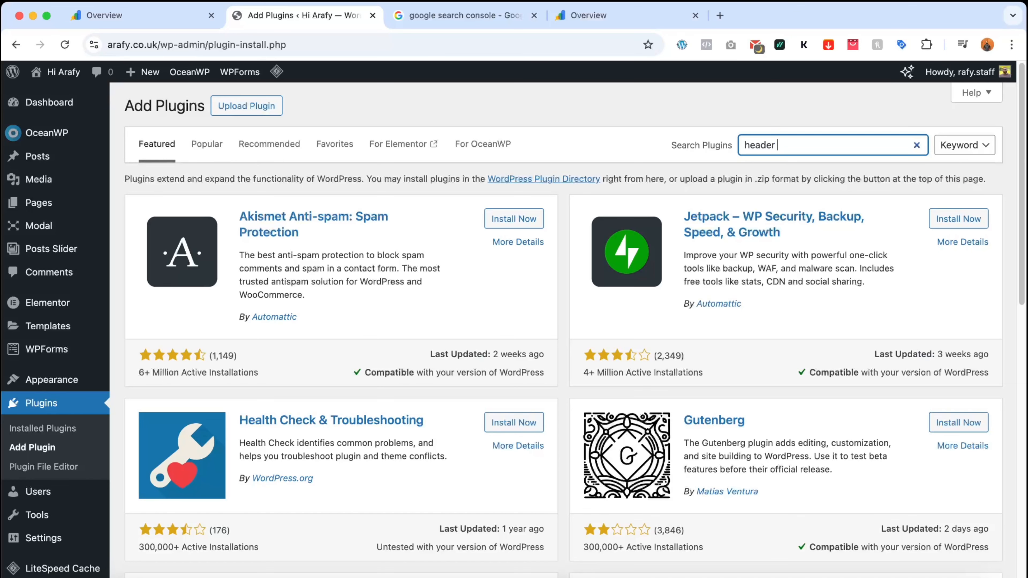
pyautogui.write('and p')
pyautogui.write('ooter code')
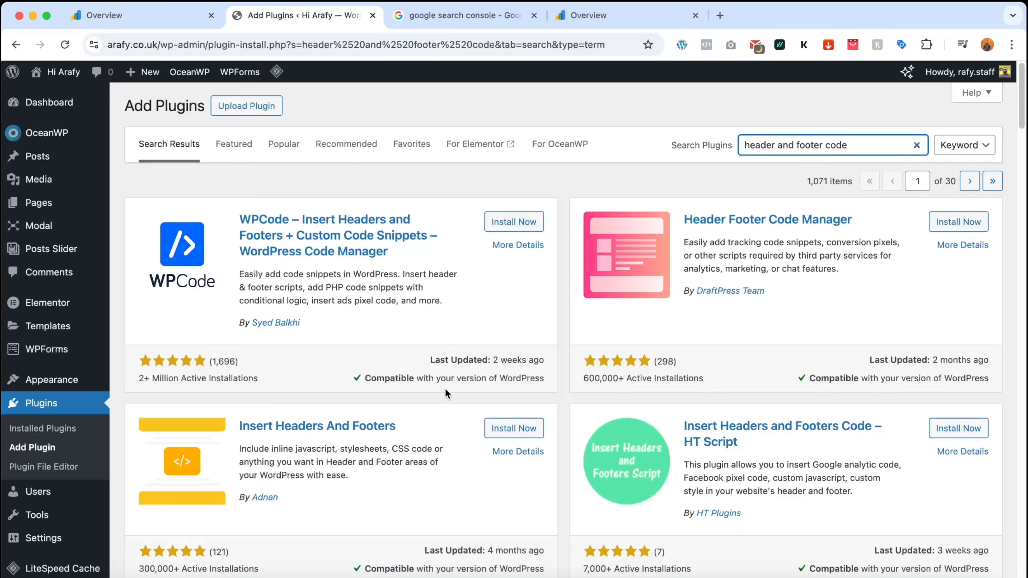
# - Install and activate the Insert Headers And Footers plugin from the search results
pyautogui.scroll(-3, 444, 388)
pyautogui.scroll(2, 481, 349)
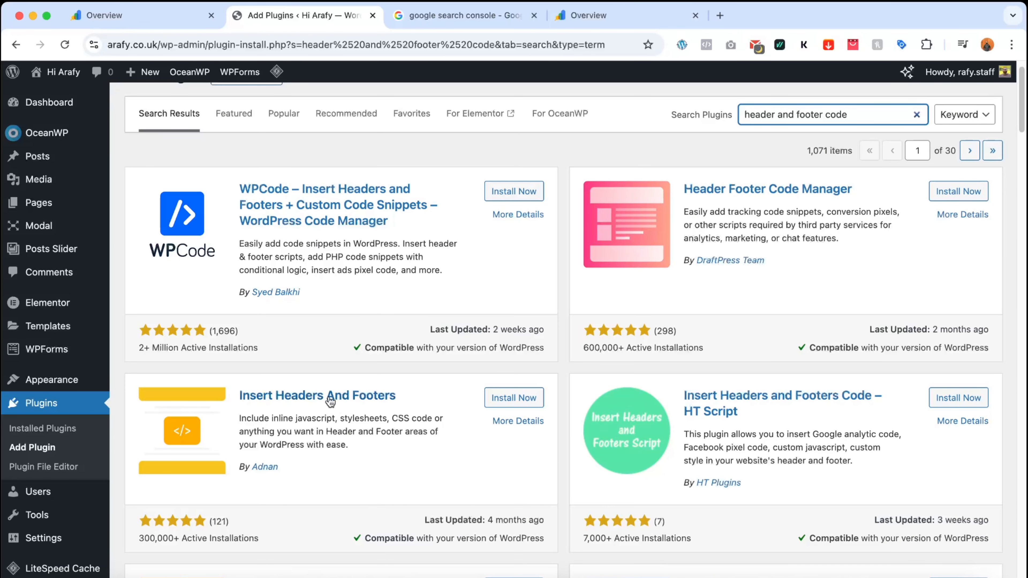
pyautogui.click(514, 398)
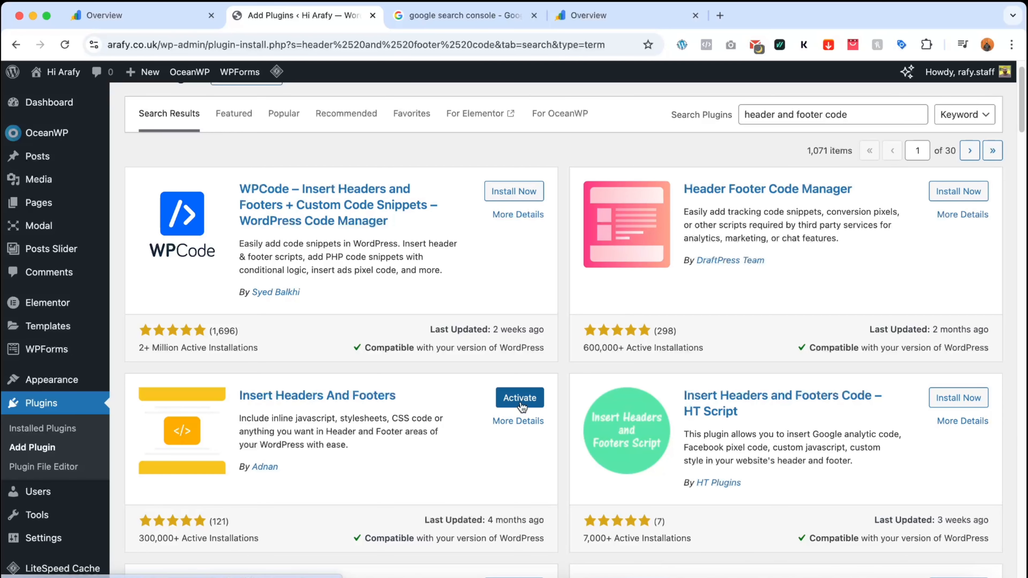
pyautogui.click(521, 404)
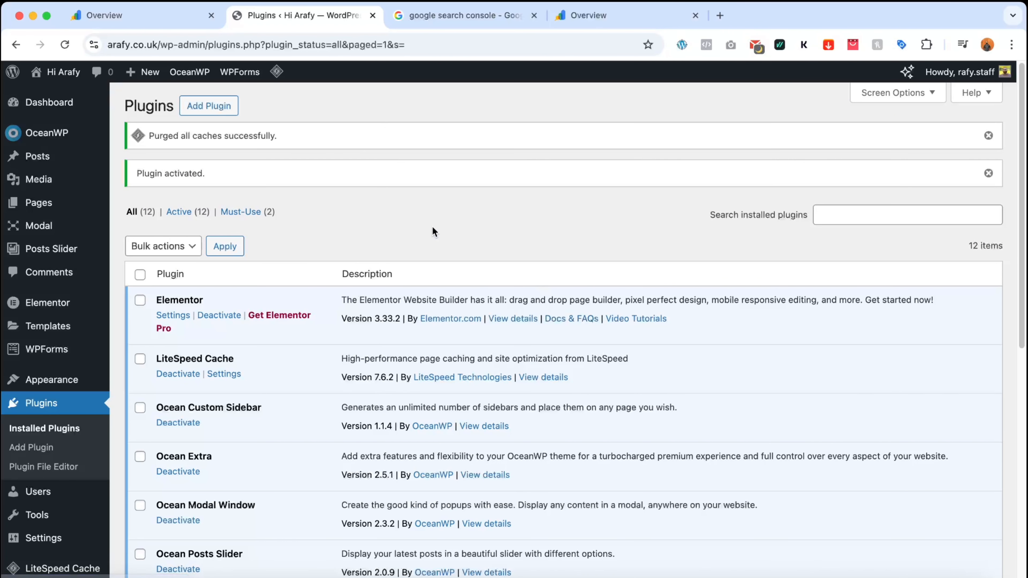
# - Open the settings of the WP Headers And Footers plugin and review its header, body and footer script boxes
pyautogui.scroll(-2, 295, 354)
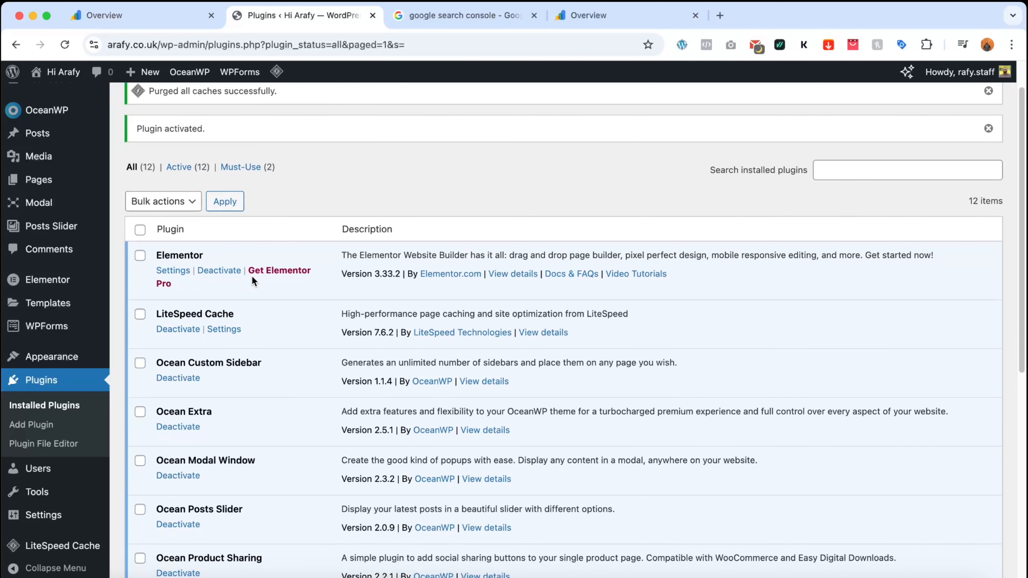
pyautogui.scroll(-15, 275, 455)
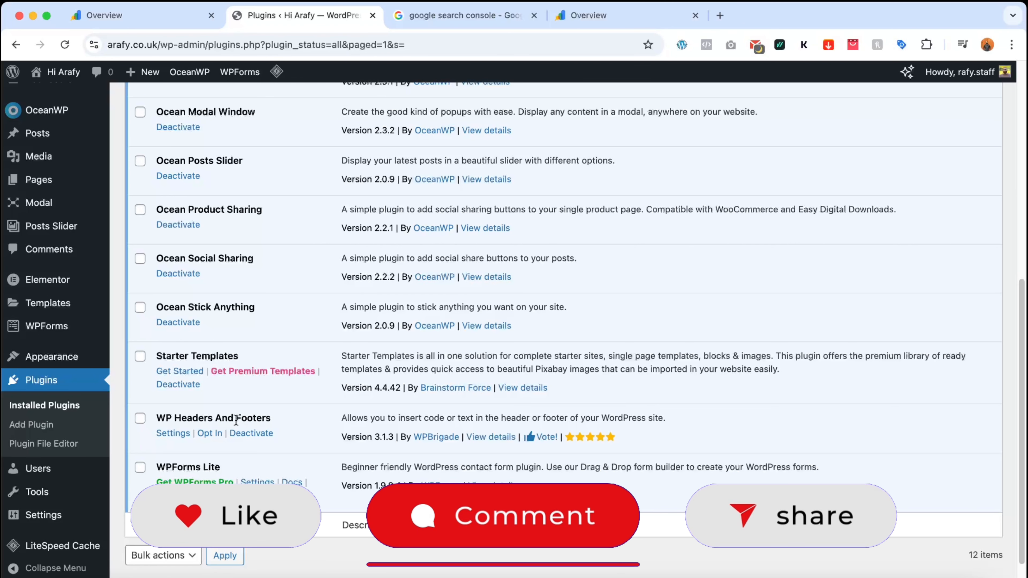
pyautogui.moveTo(271, 417); pyautogui.dragTo(160, 417)
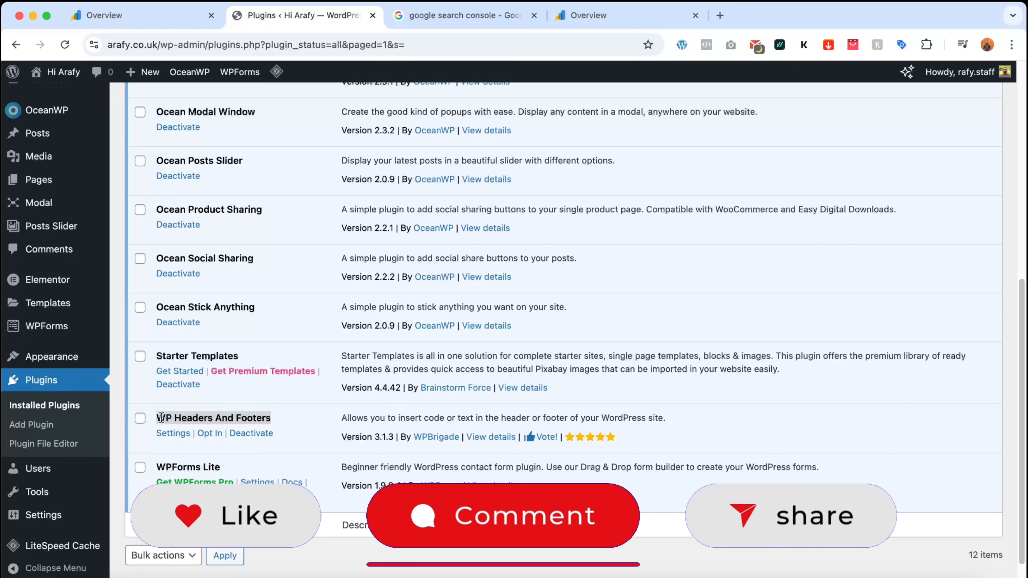
pyautogui.click(169, 438)
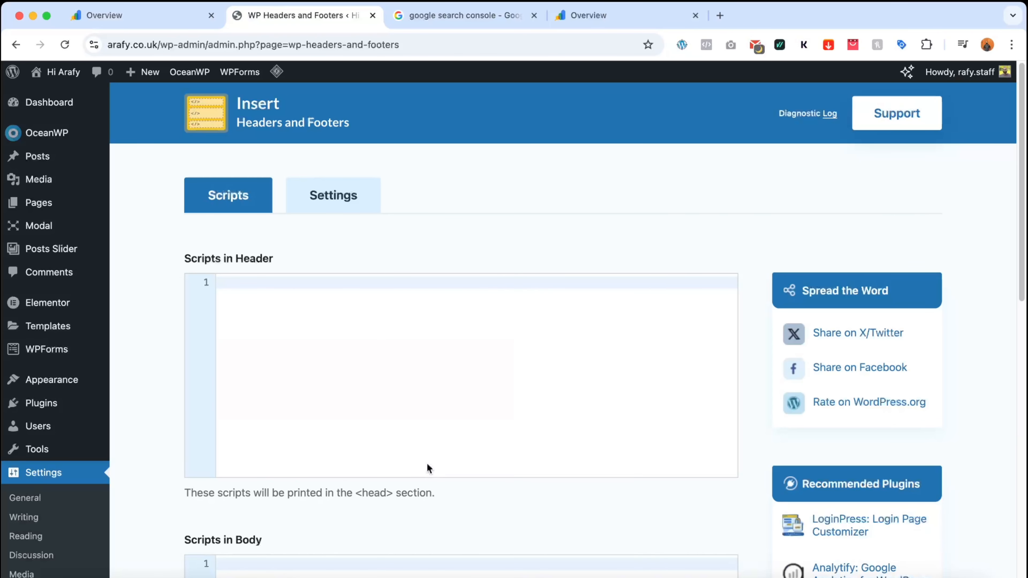
pyautogui.scroll(-3, 365, 398)
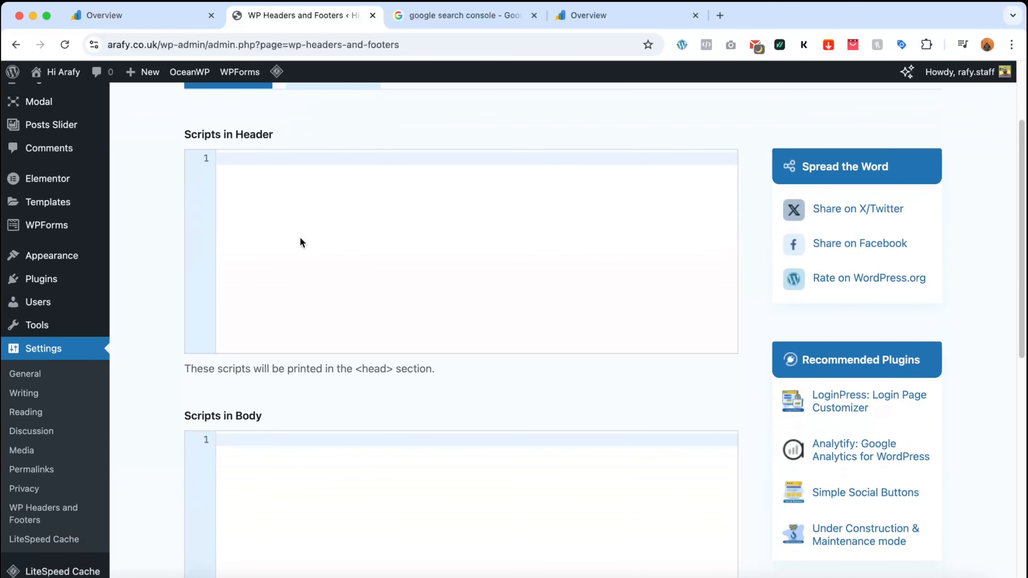
pyautogui.scroll(-2, 222, 423)
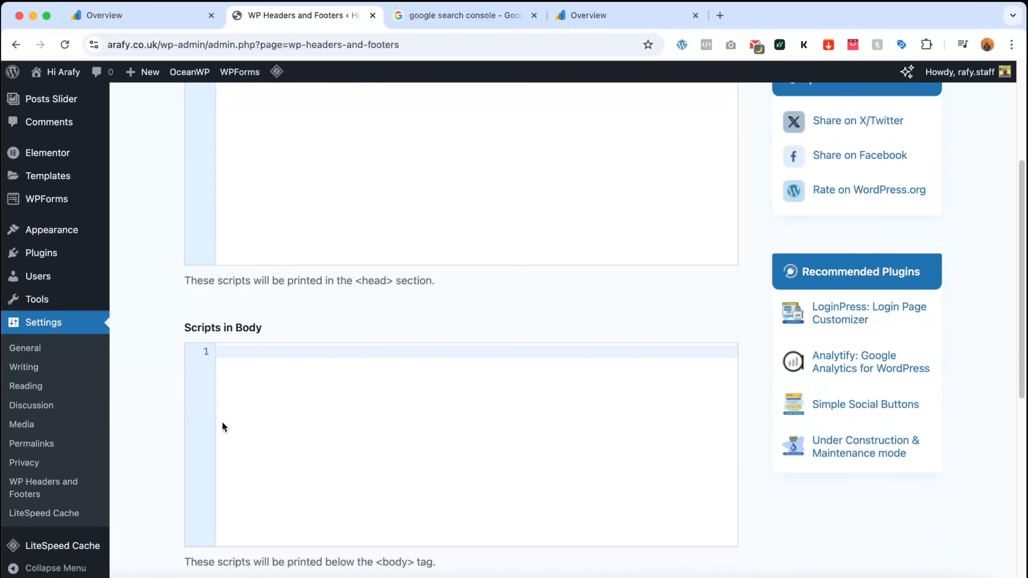
pyautogui.scroll(-3, 222, 424)
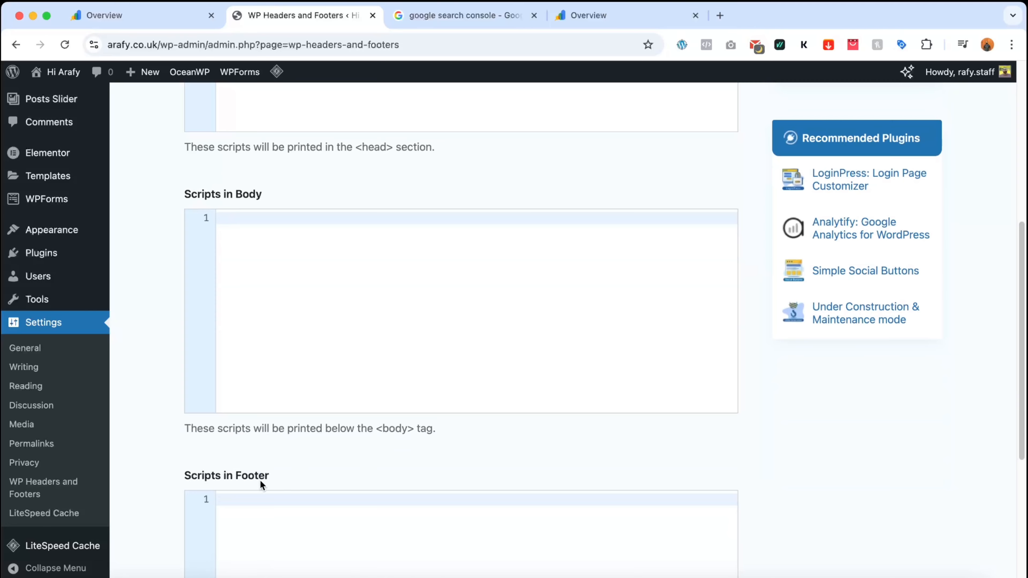
pyautogui.scroll(-4, 259, 480)
pyautogui.scroll(9, 307, 394)
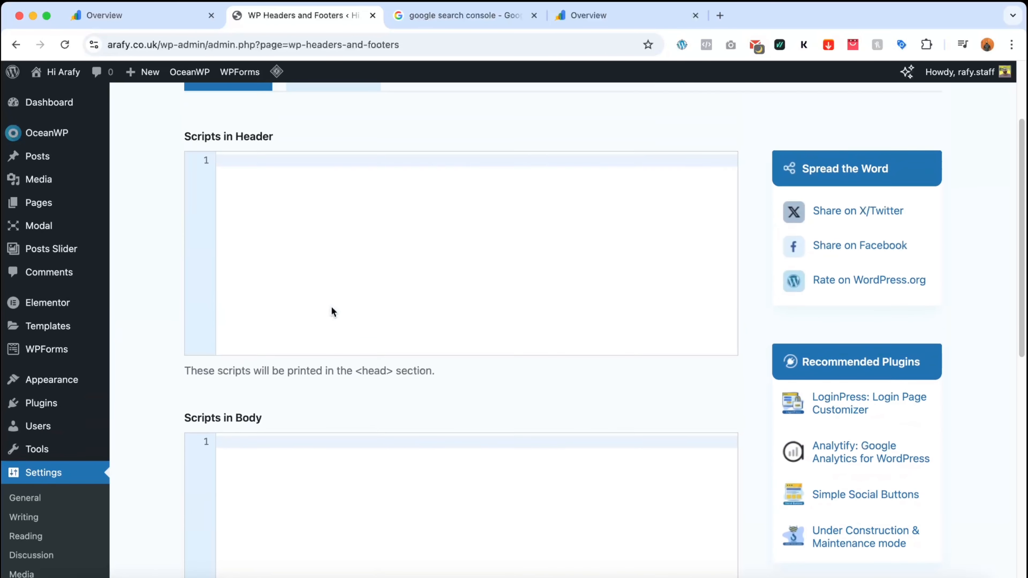
# - Switch to Search Console and copy the HTML tag method's google-site-verification meta tag again
pyautogui.click(585, 15)
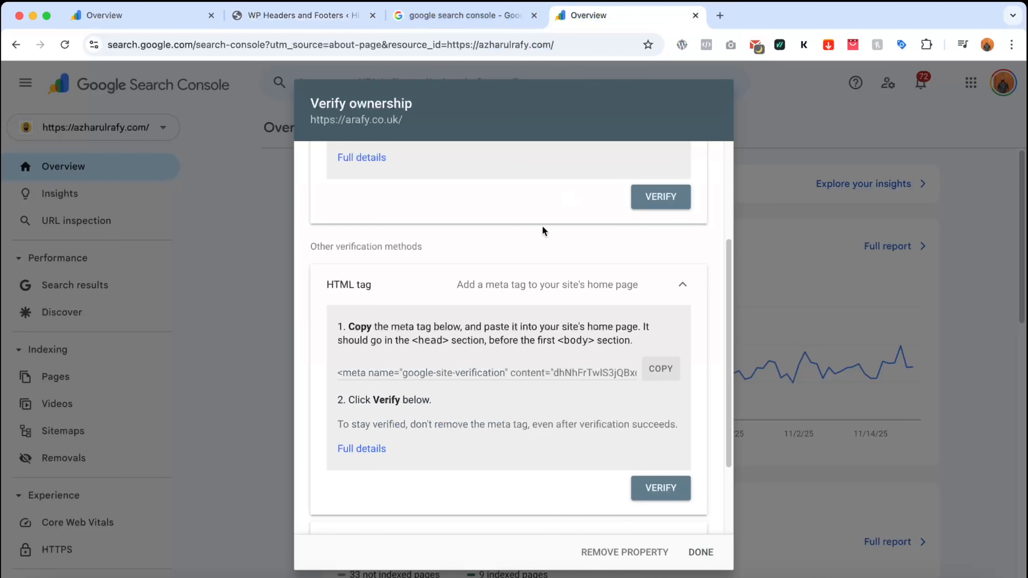
pyautogui.doubleClick(423, 340)
pyautogui.click(673, 375)
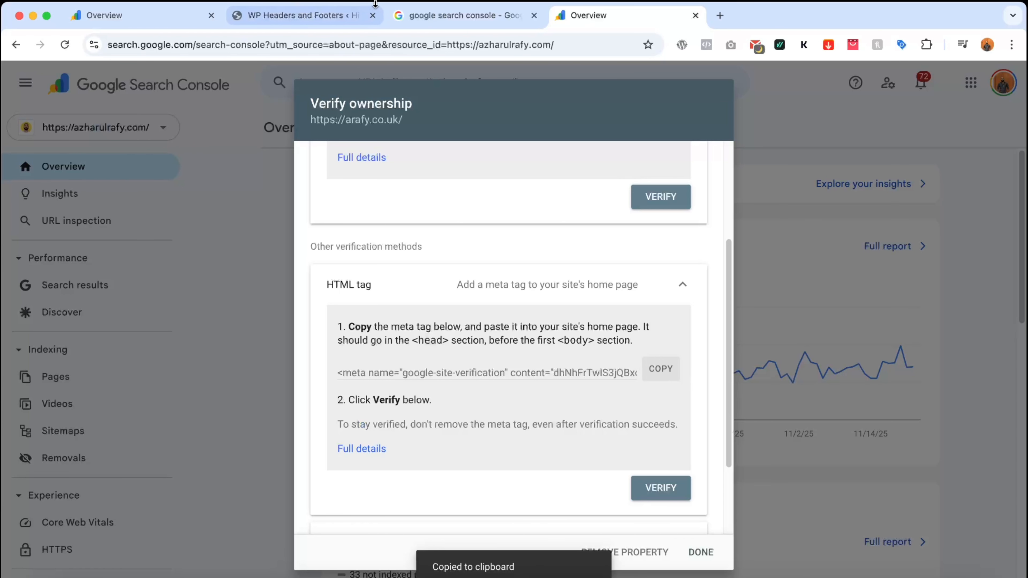
# - Switch to the WordPress site, paste the google-site-verification meta tag into Scripts in Header and save the changes
pyautogui.click(310, 12)
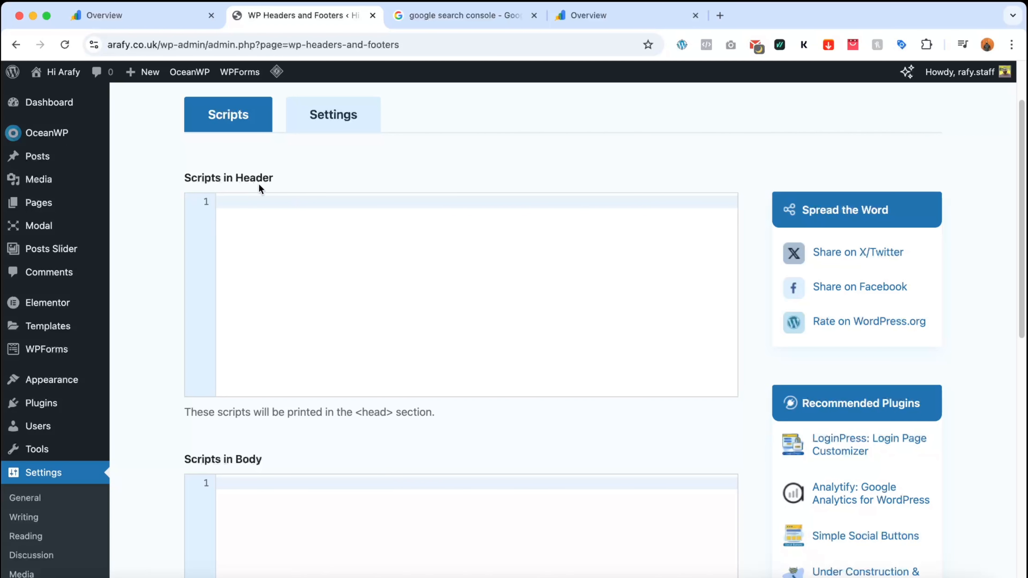
pyautogui.rightClick(274, 218)
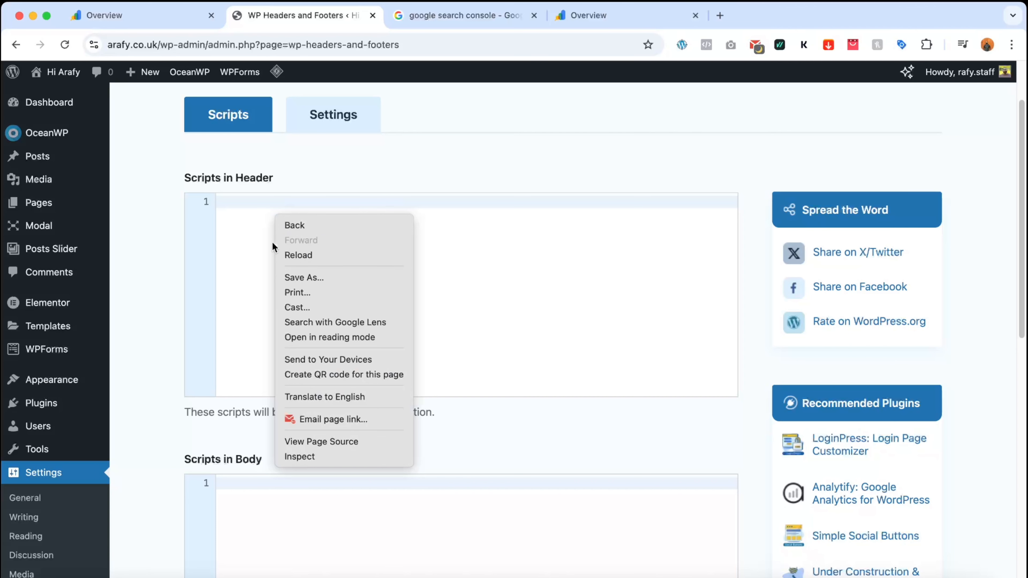
pyautogui.click(250, 231)
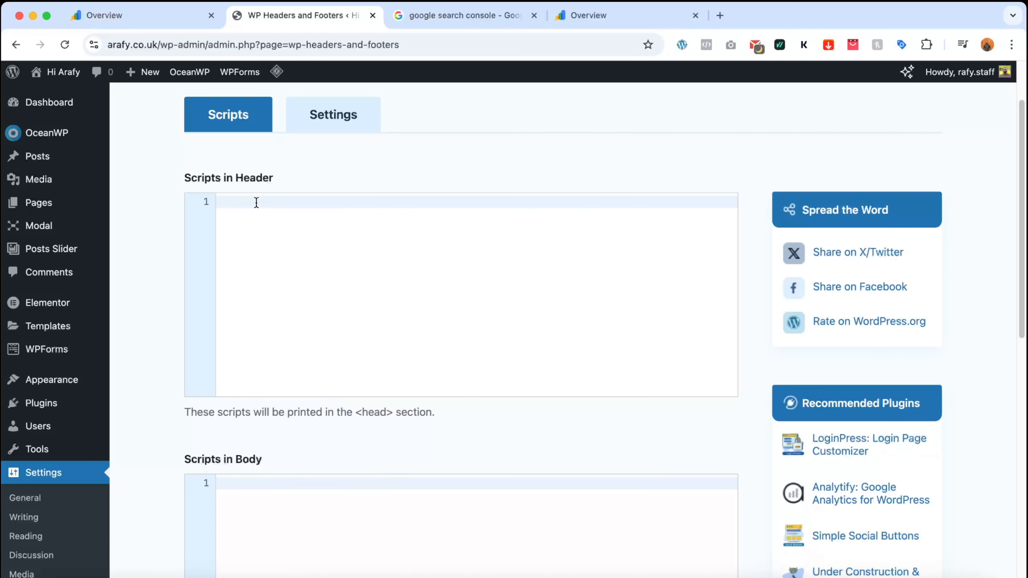
pyautogui.press('super+v')
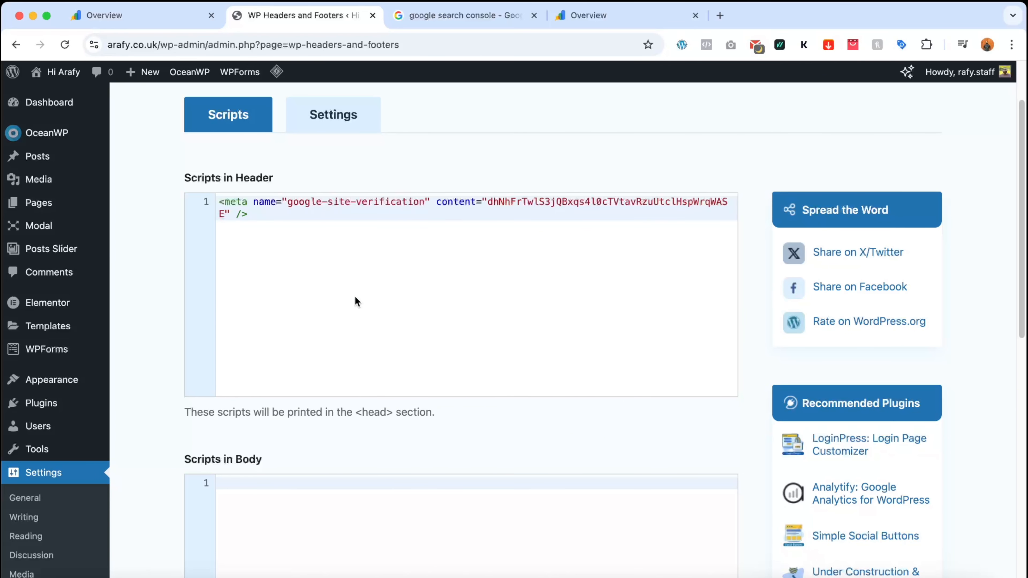
pyautogui.scroll(-10, 353, 355)
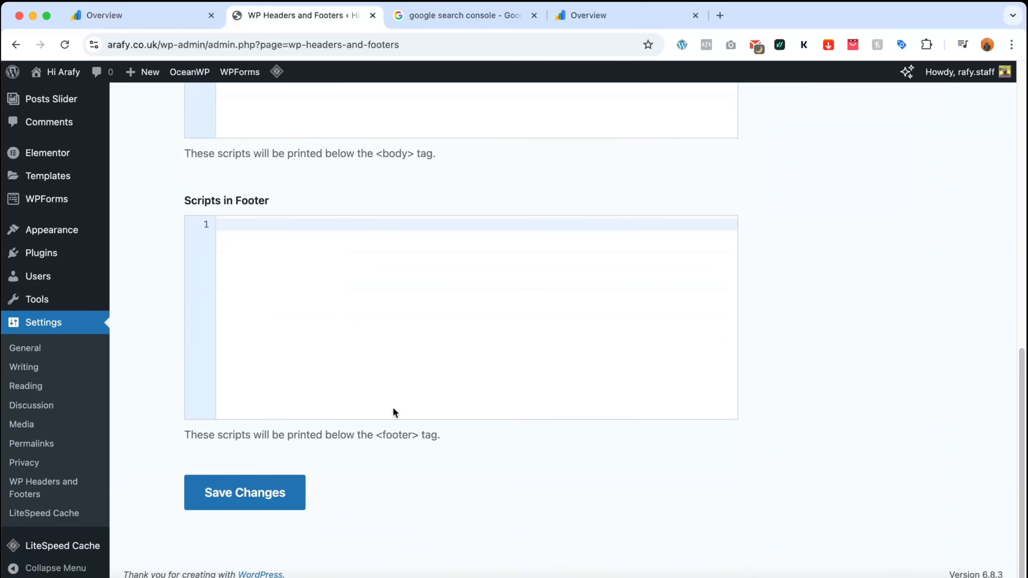
pyautogui.click(225, 508)
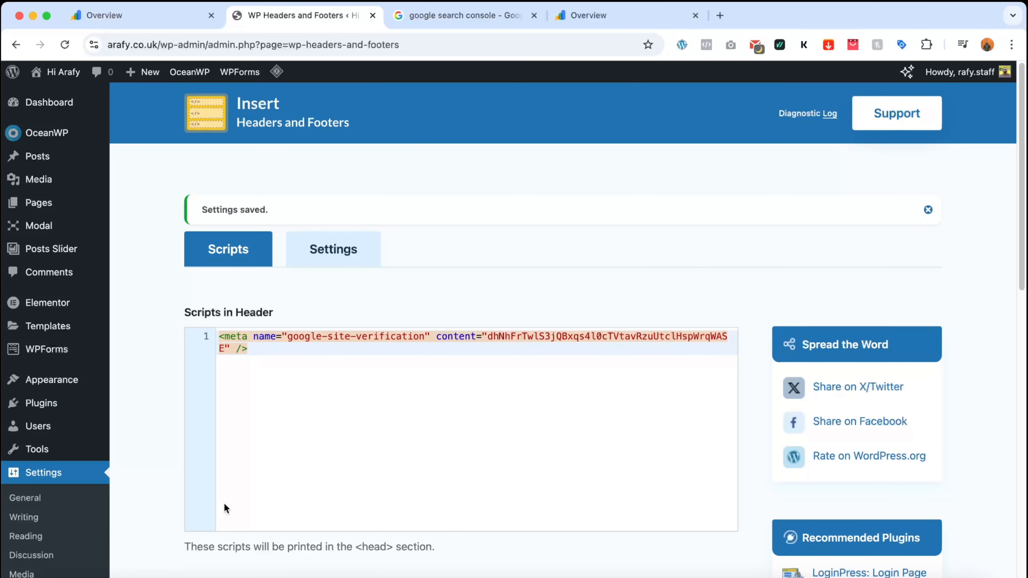
# - Switch to Search Console, verify ownership of arafy.co.uk with the HTML tag method and go to the property
pyautogui.click(628, 27)
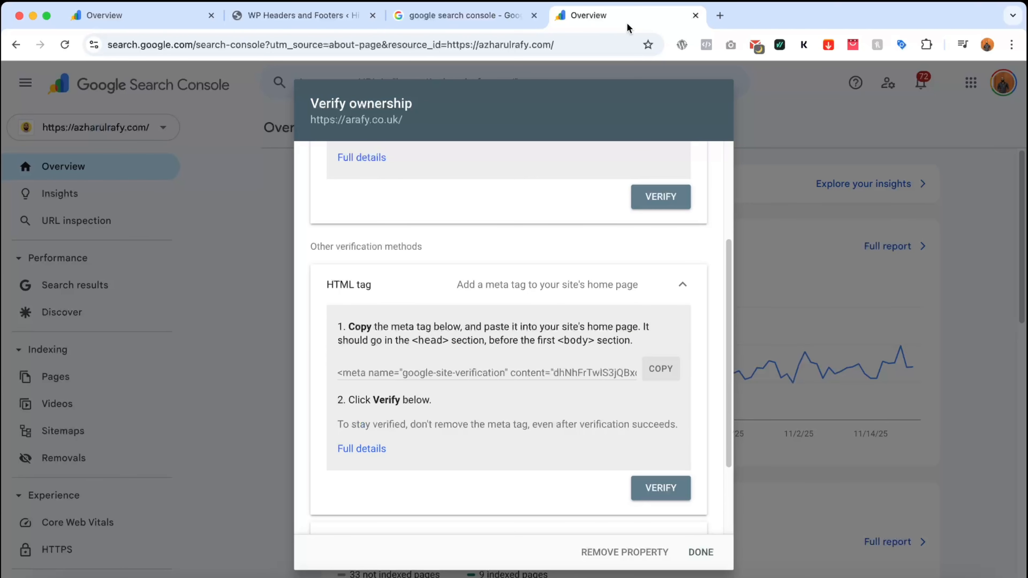
pyautogui.click(657, 492)
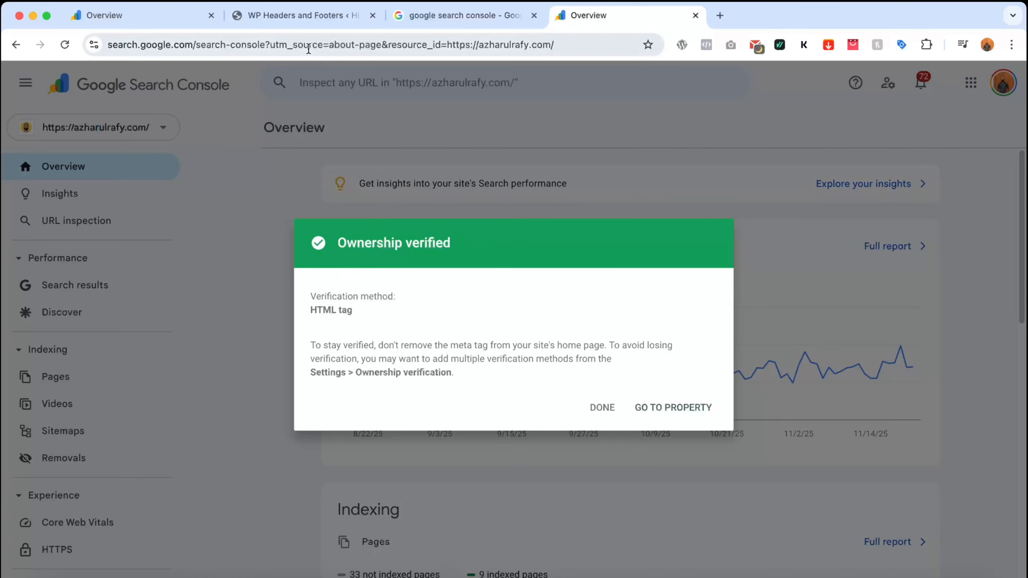
pyautogui.click(312, 18)
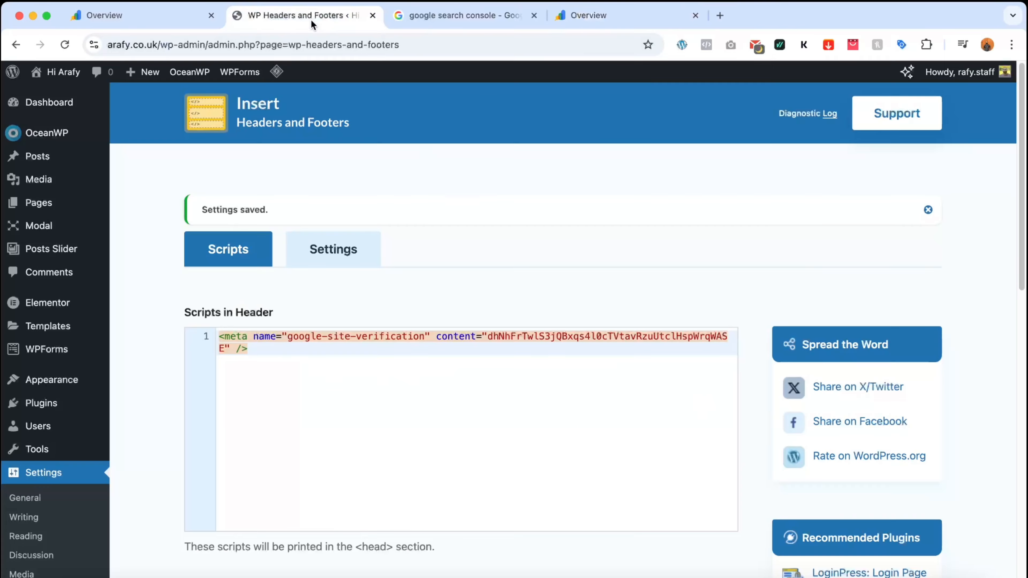
pyautogui.click(591, 19)
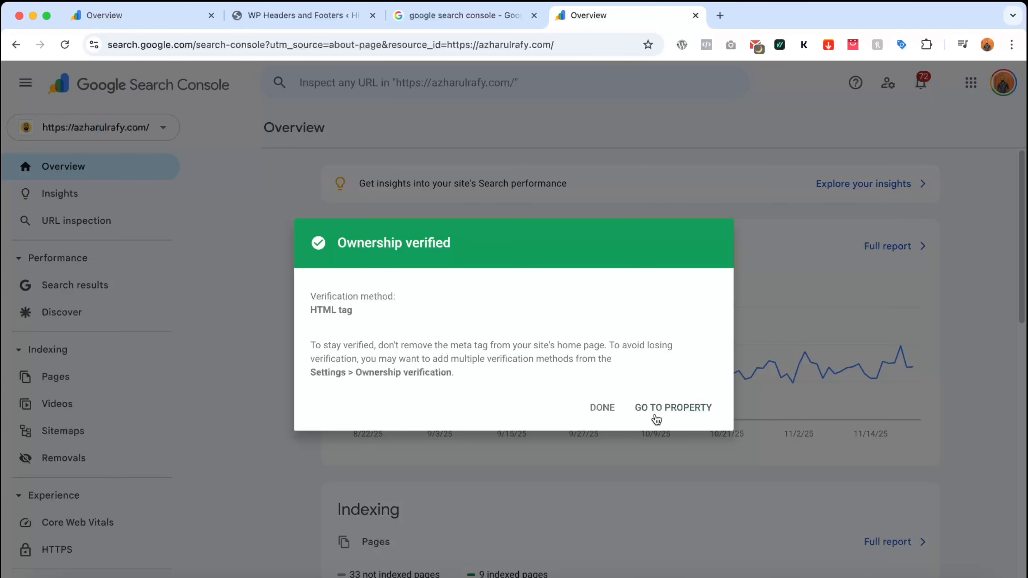
pyautogui.click(667, 410)
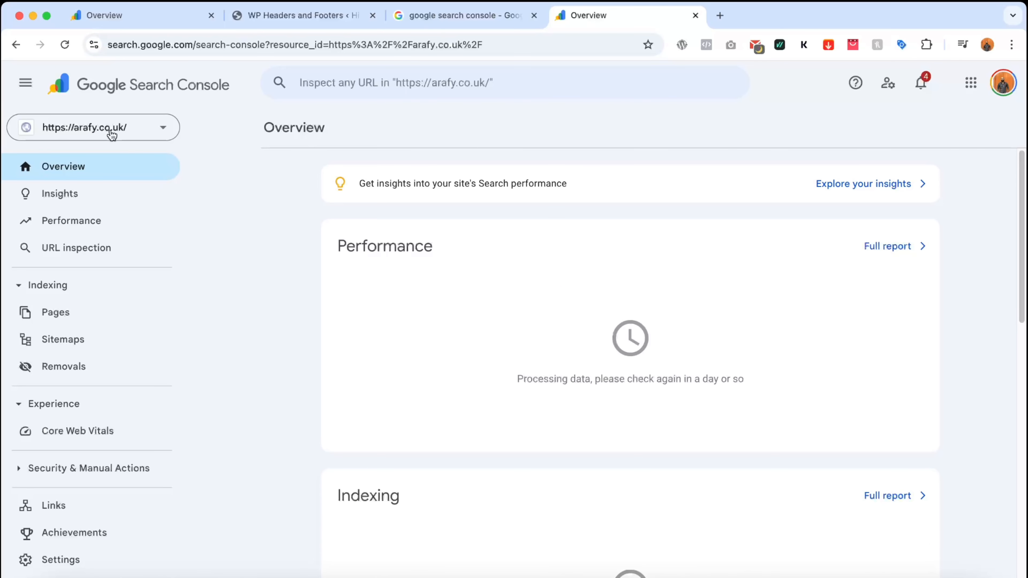
# - Review the arafy.co.uk property's Overview page, including its Performance, Indexing, Experience and Enhancements sections
pyautogui.click(296, 17)
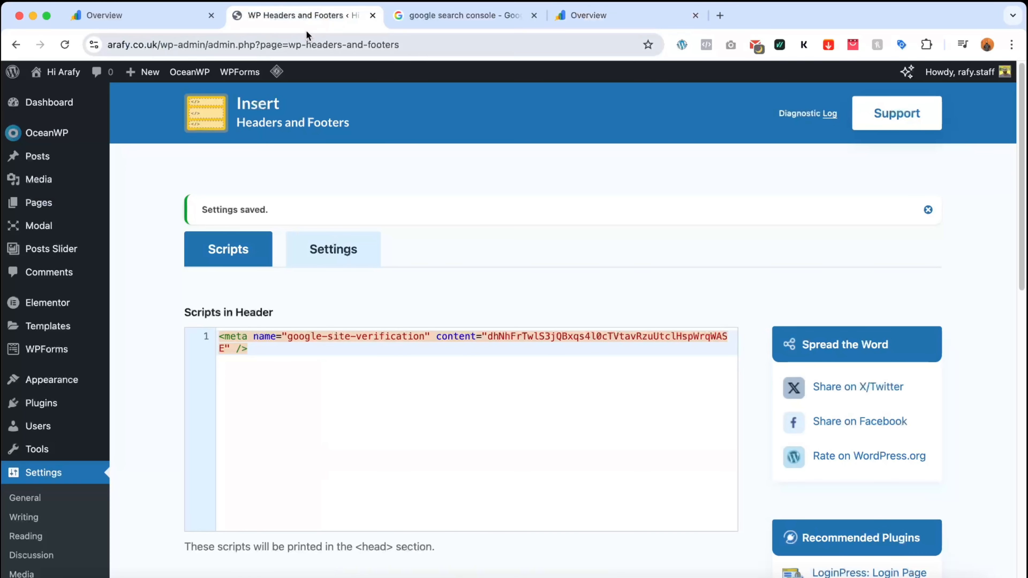
pyautogui.click(589, 12)
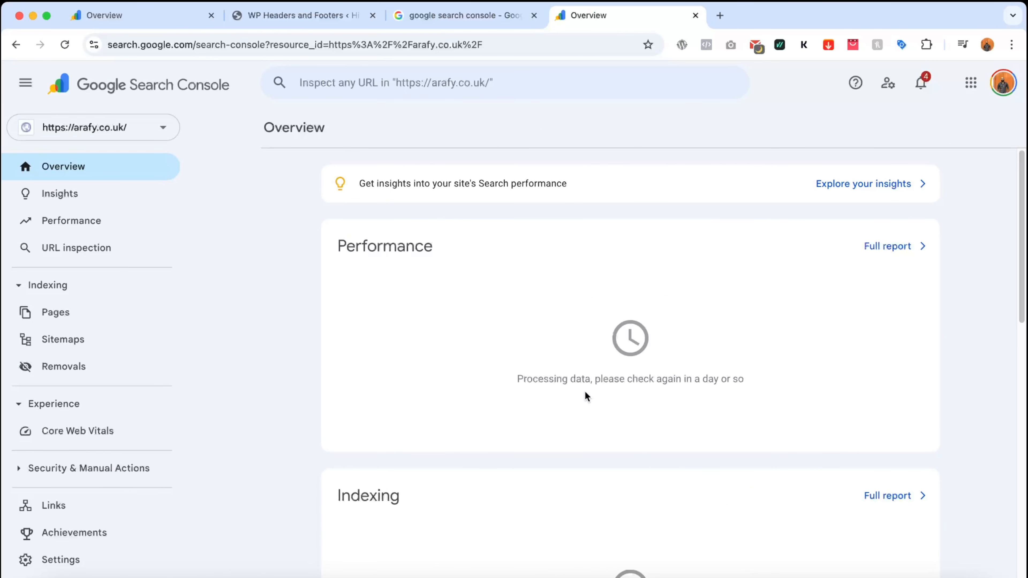
pyautogui.scroll(-12, 537, 331)
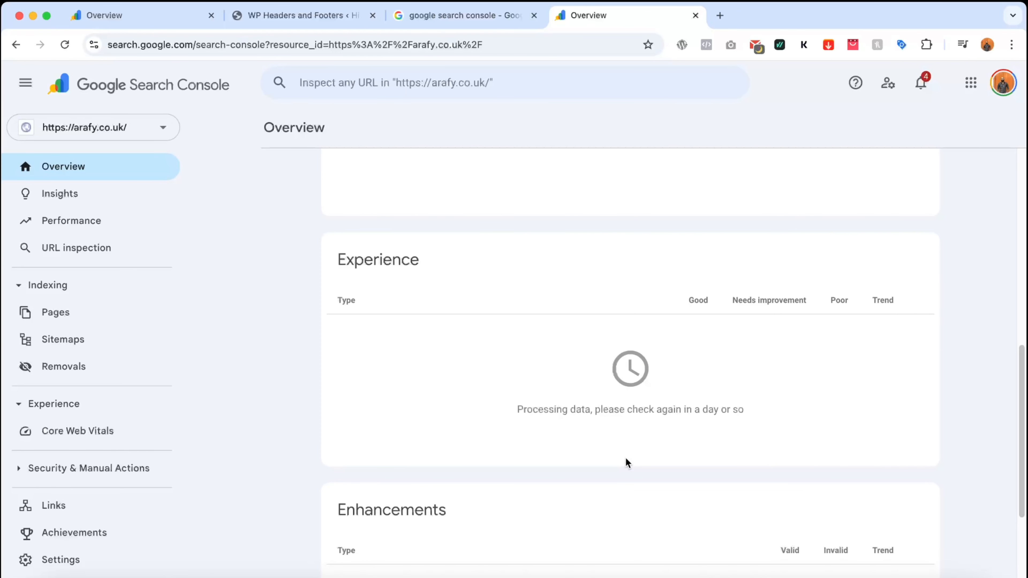
pyautogui.scroll(12, 619, 293)
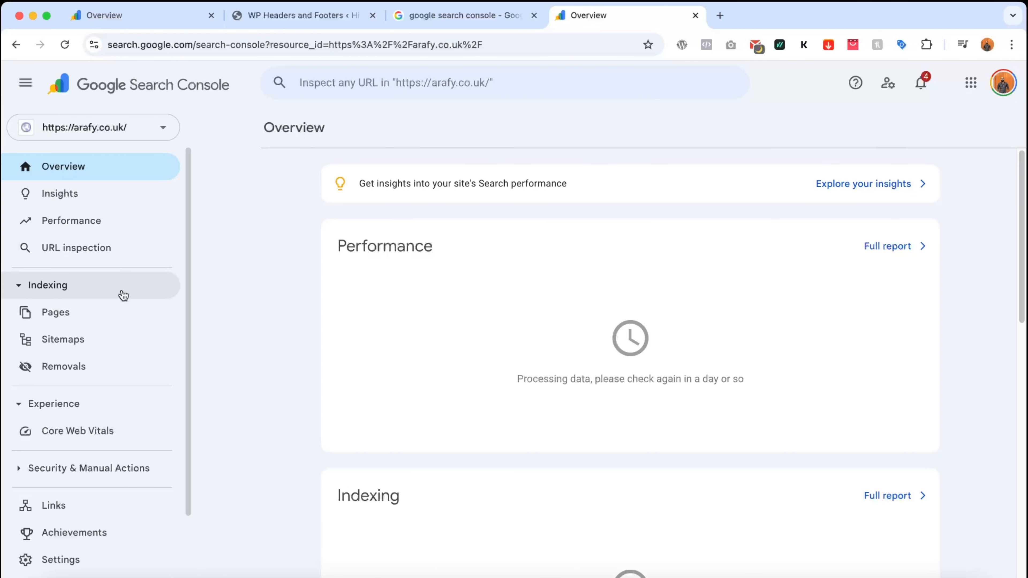
# - Open the Sitemaps page of the arafy.co.uk property and look over the available report sections
pyautogui.scroll(-3, 121, 292)
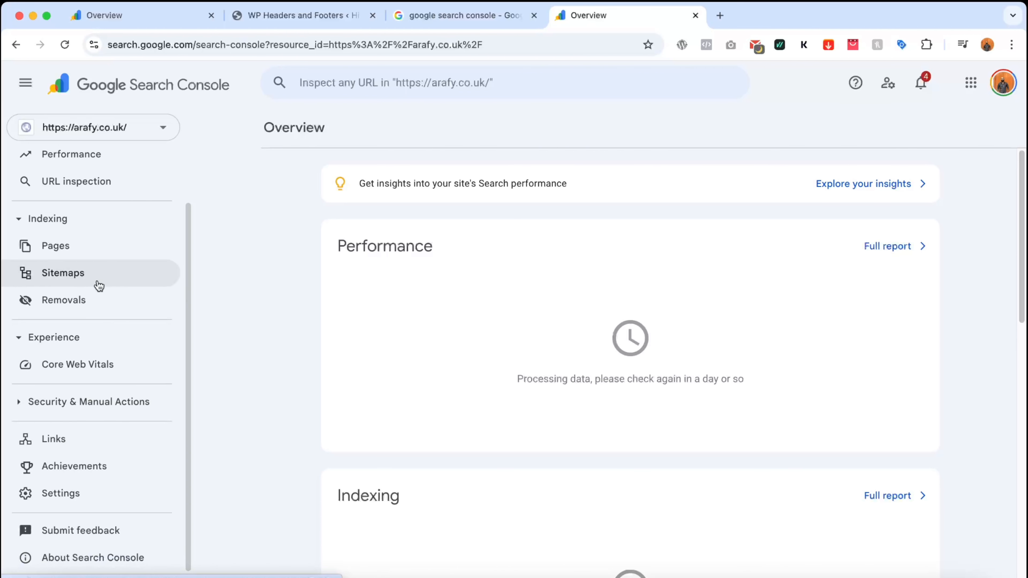
pyautogui.click(90, 281)
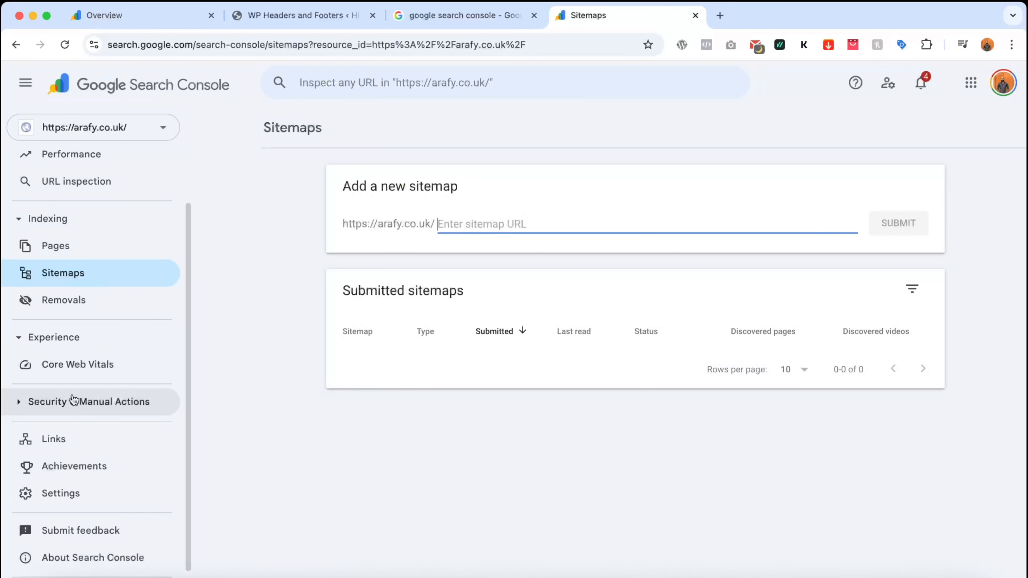
pyautogui.scroll(-1, 75, 402)
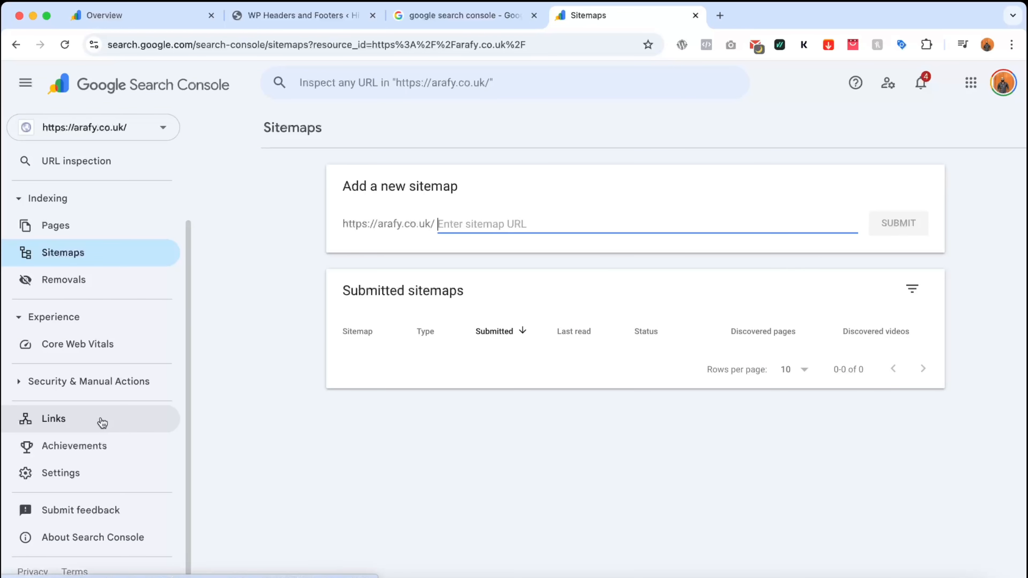
pyautogui.scroll(4, 102, 422)
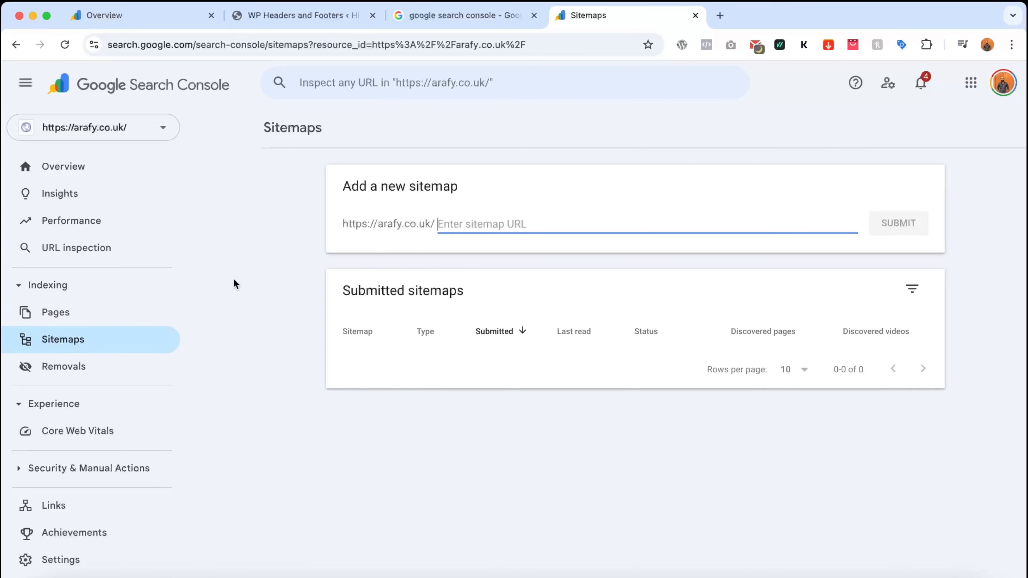
pyautogui.click(326, 16)
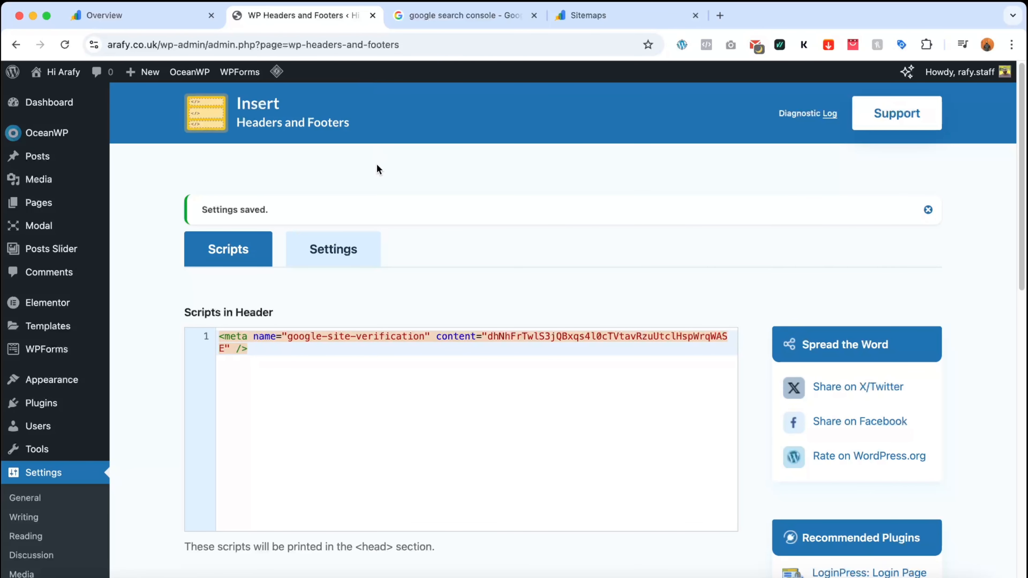
pyautogui.click(578, 25)
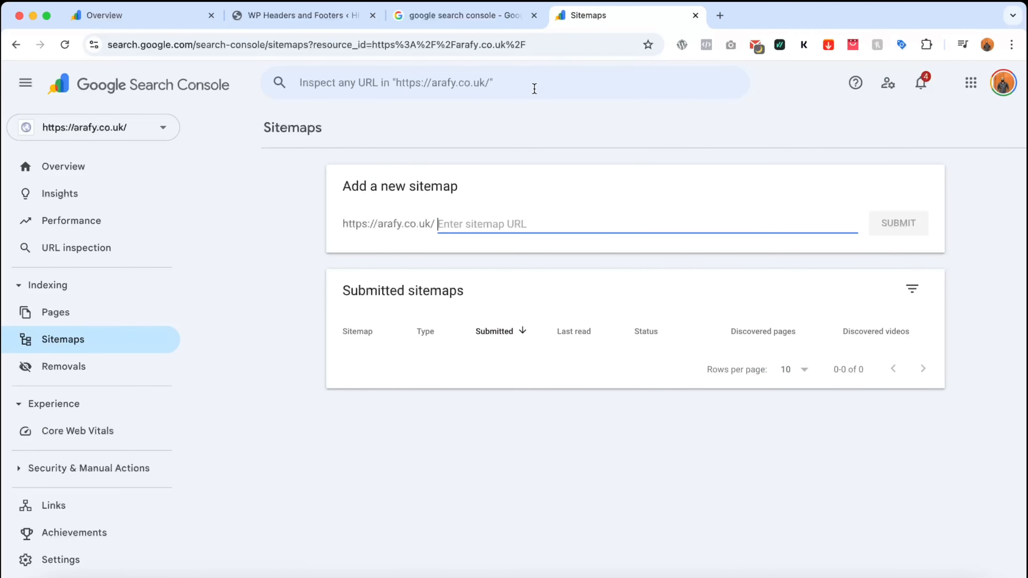